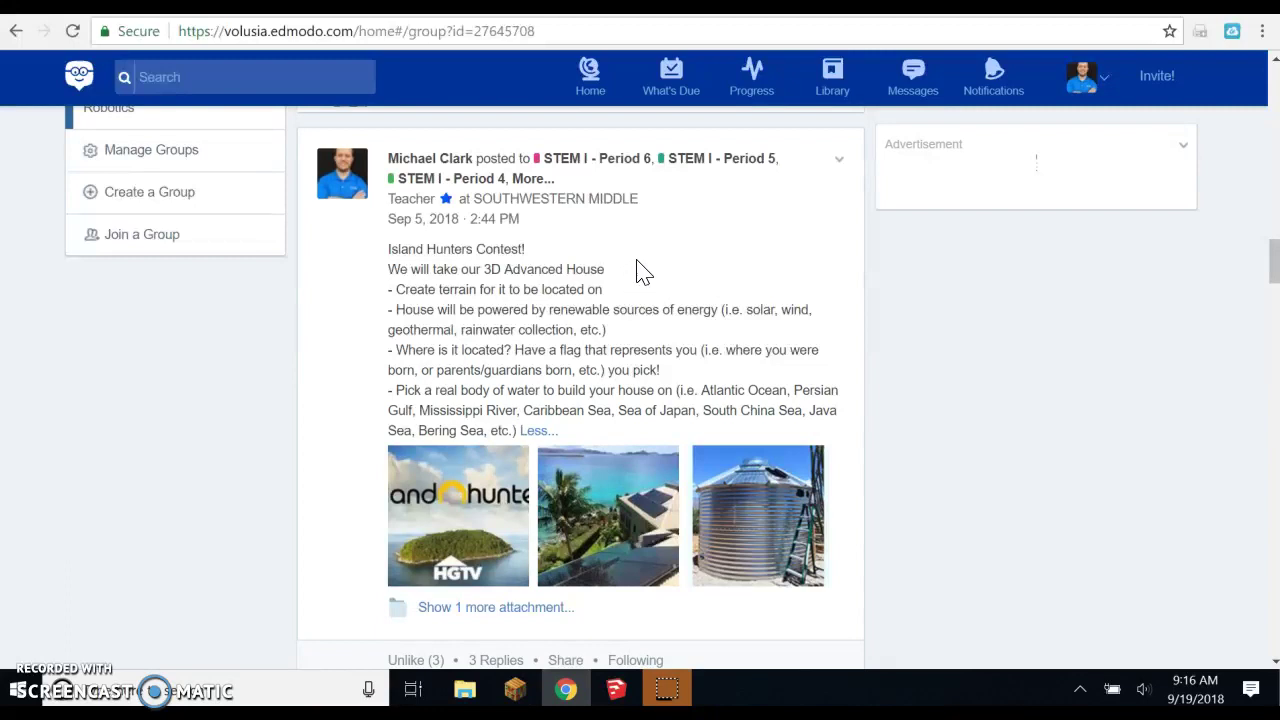
Switch from the island sample window to the '3D Basic House with chimney' model window
click(700, 272)
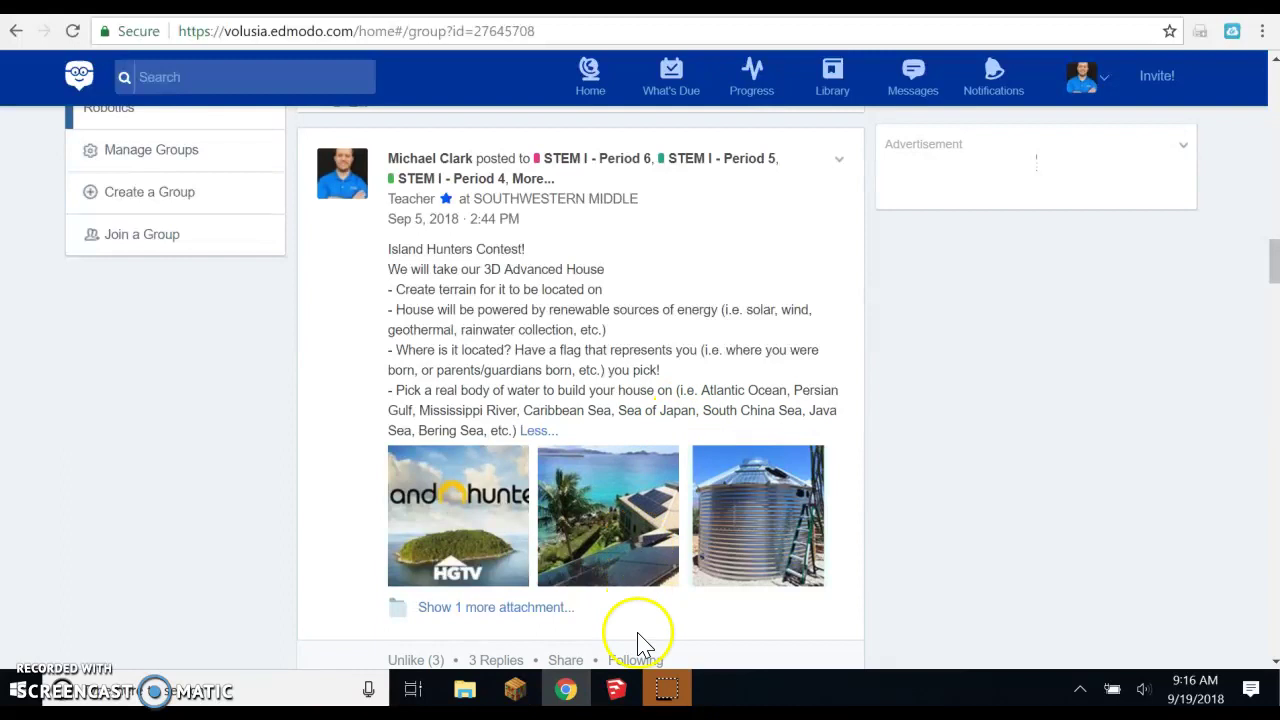
mouse_move(620, 697)
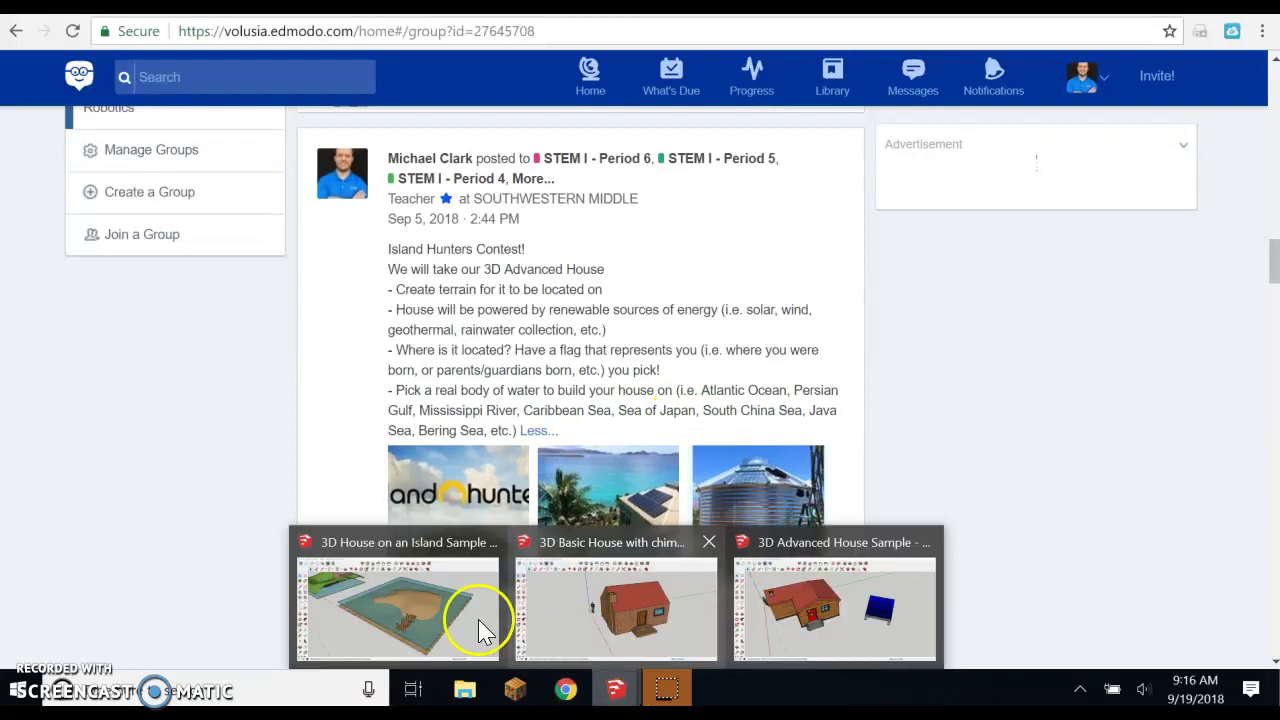
mouse_move(402, 628)
mouse_move(537, 609)
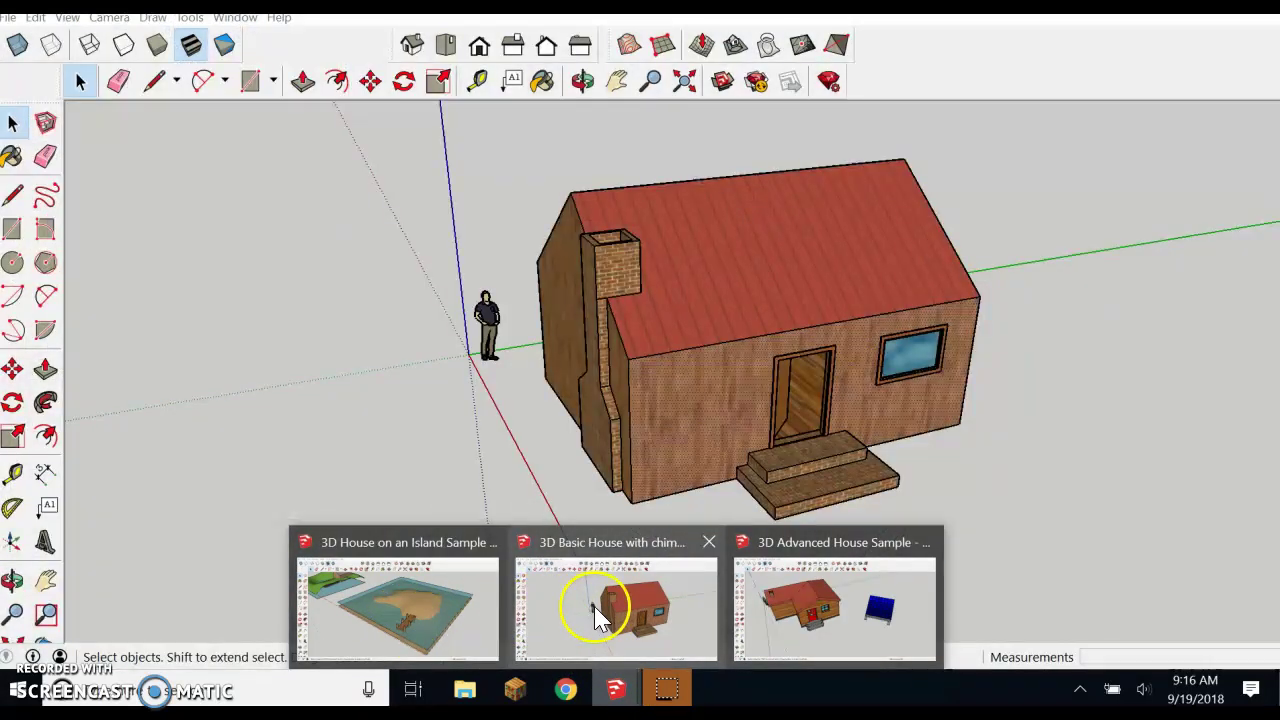
mouse_move(815, 604)
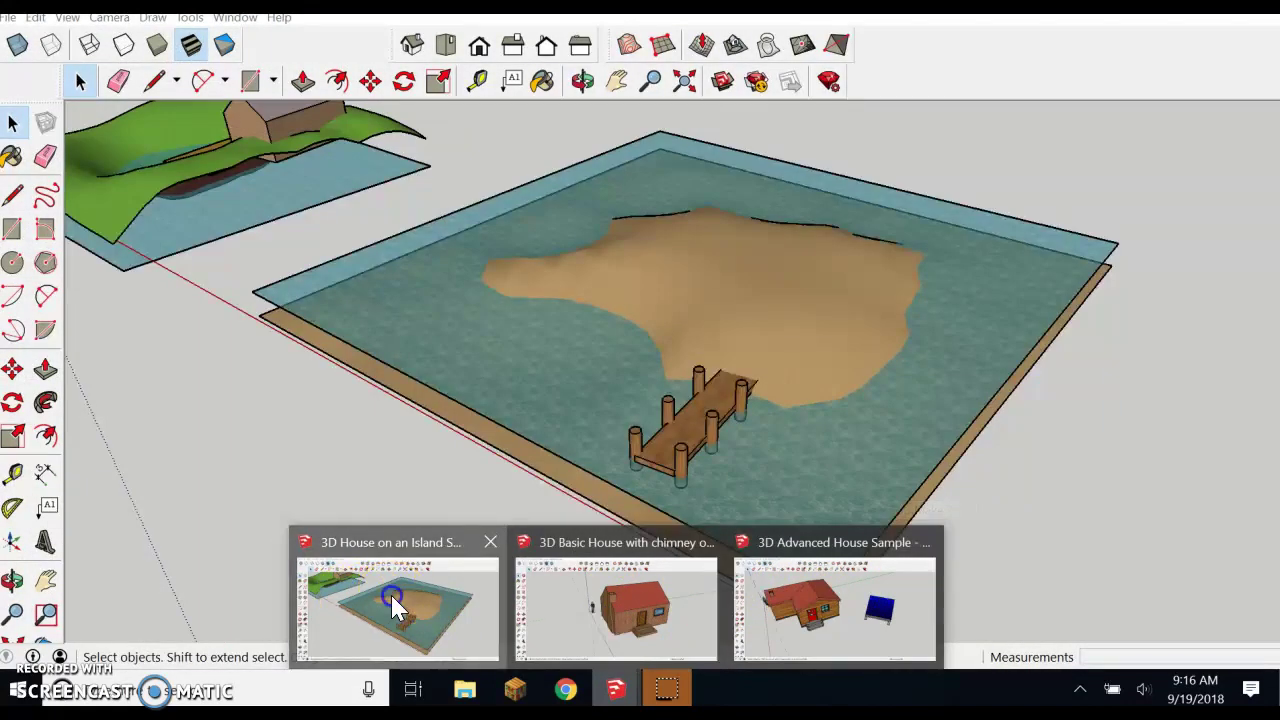
click(392, 596)
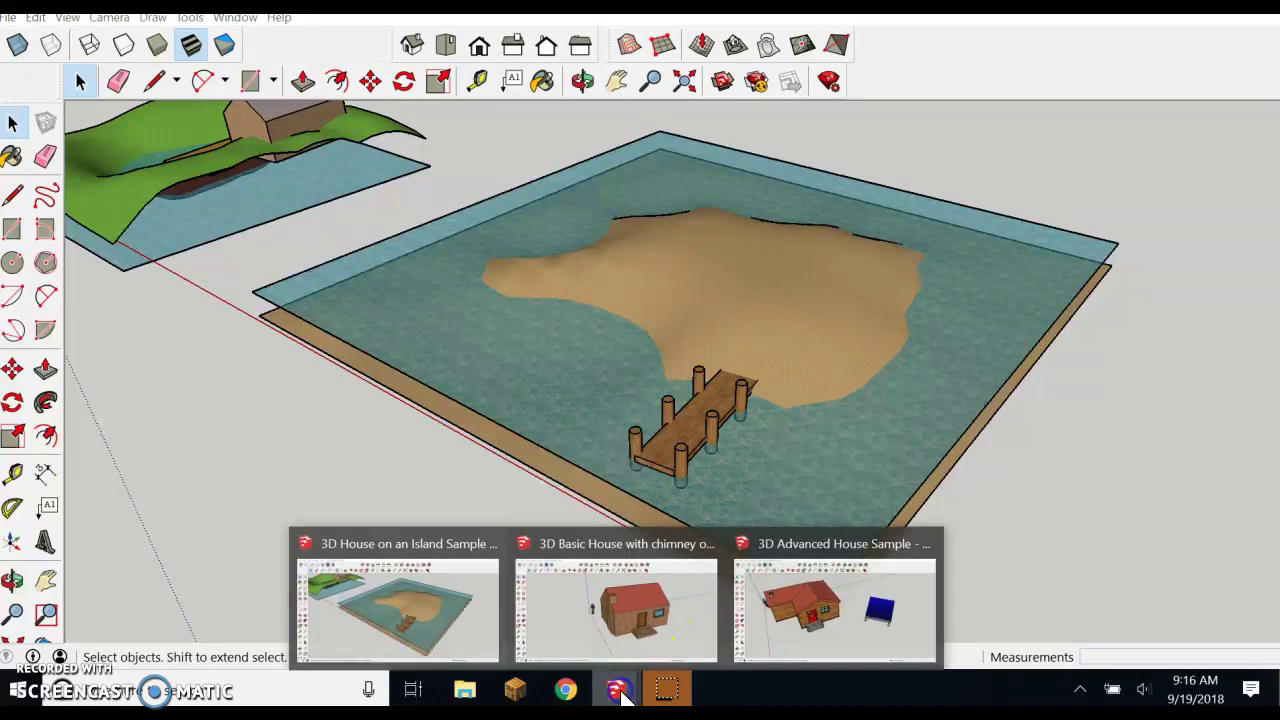
click(634, 612)
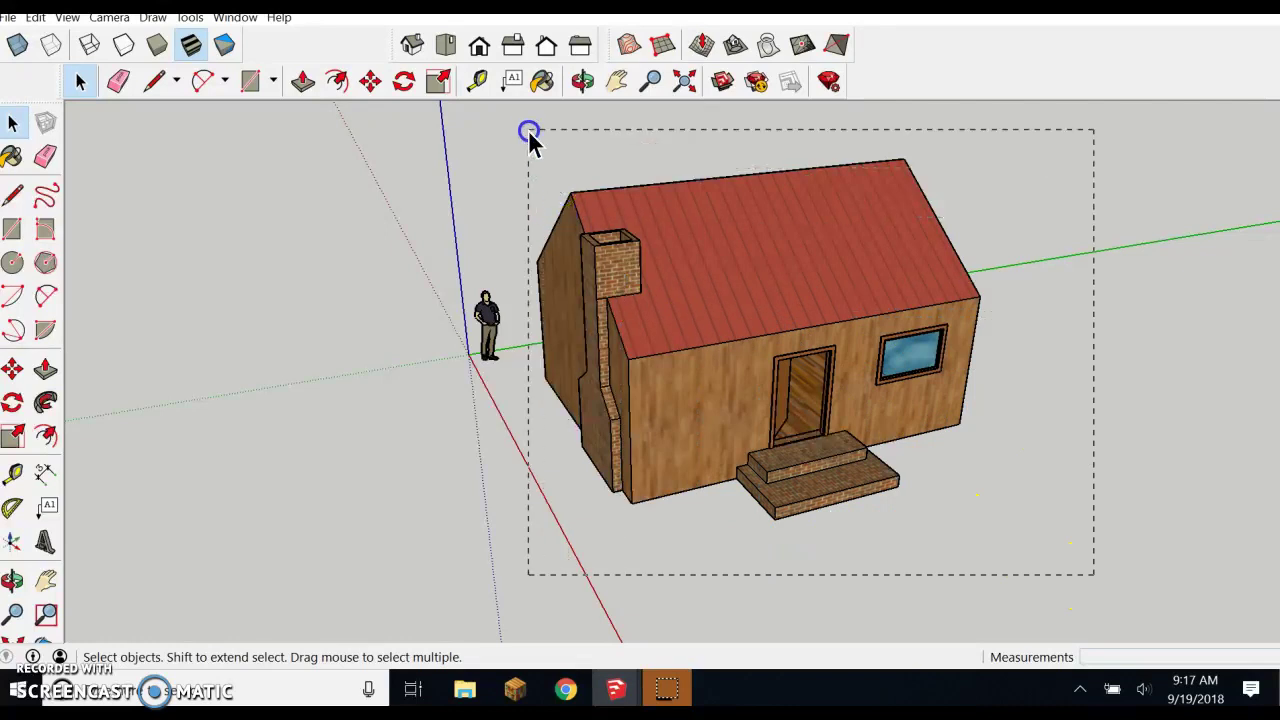
Select the whole chimney house and make it a single group
drag(527, 120, 525, 117)
right_click(735, 217)
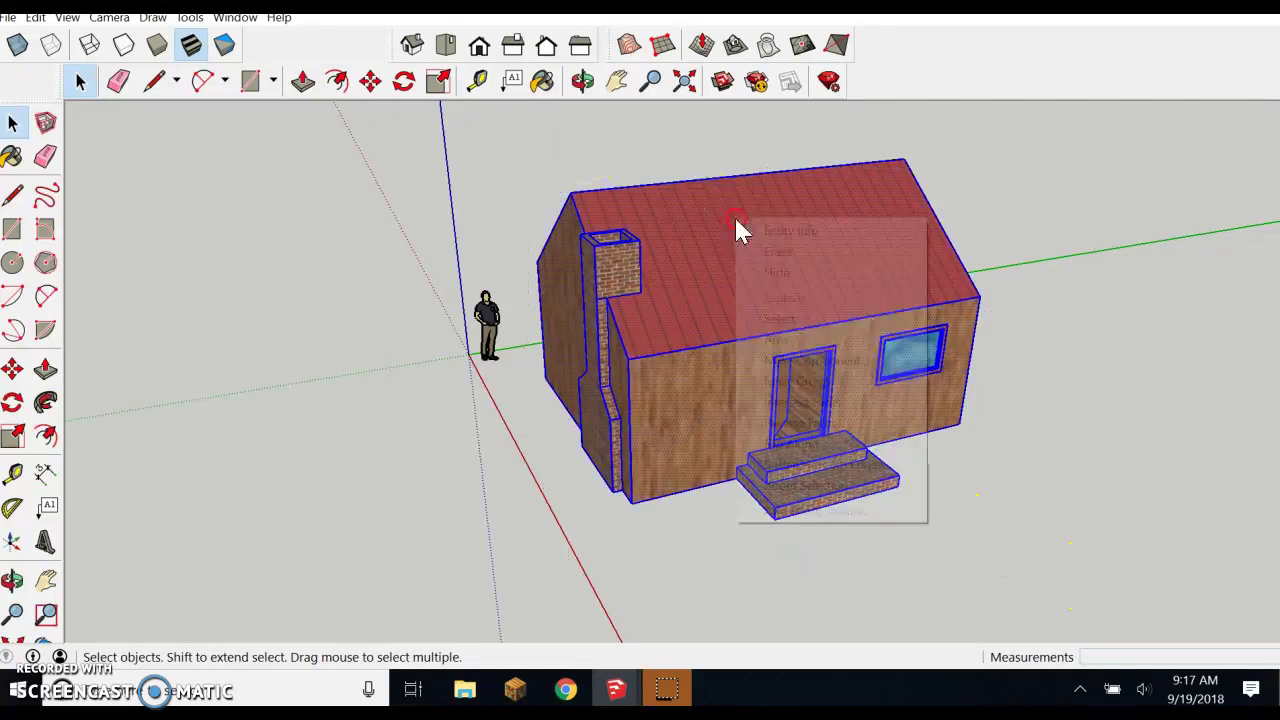
click(864, 384)
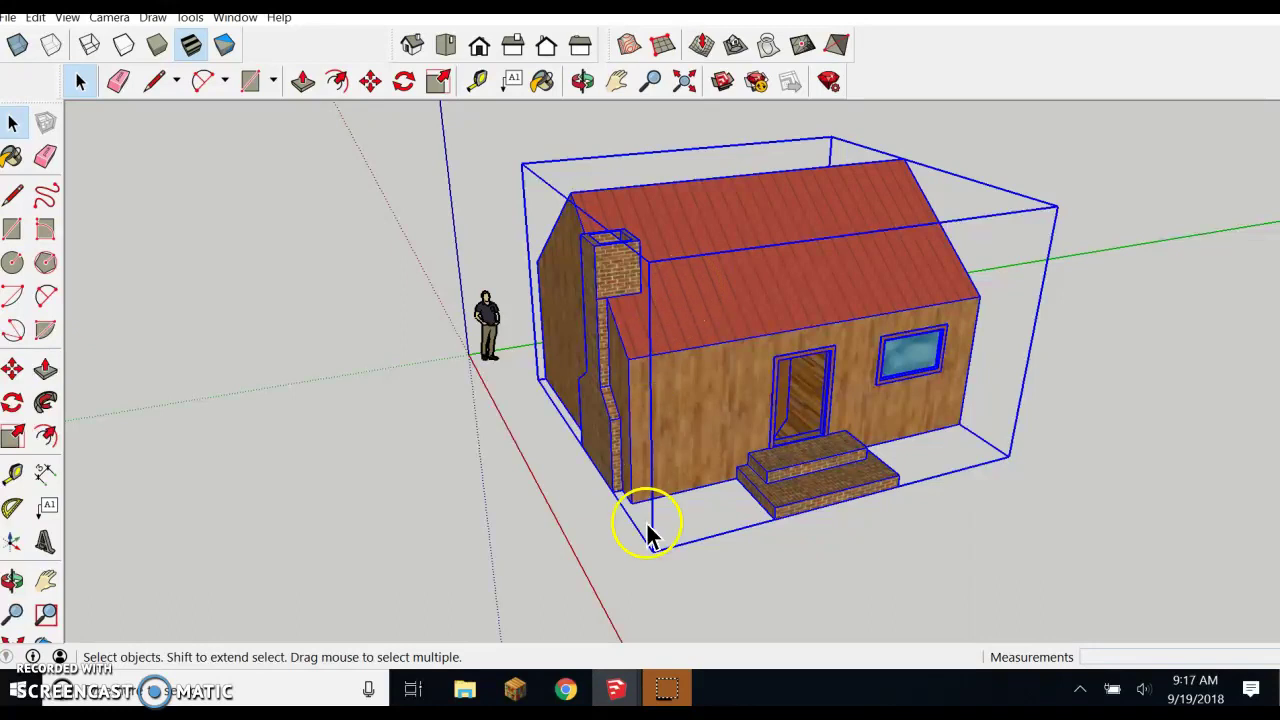
Paste the chimney house into the island model and place it beside the island
mouse_move(618, 689)
click(433, 601)
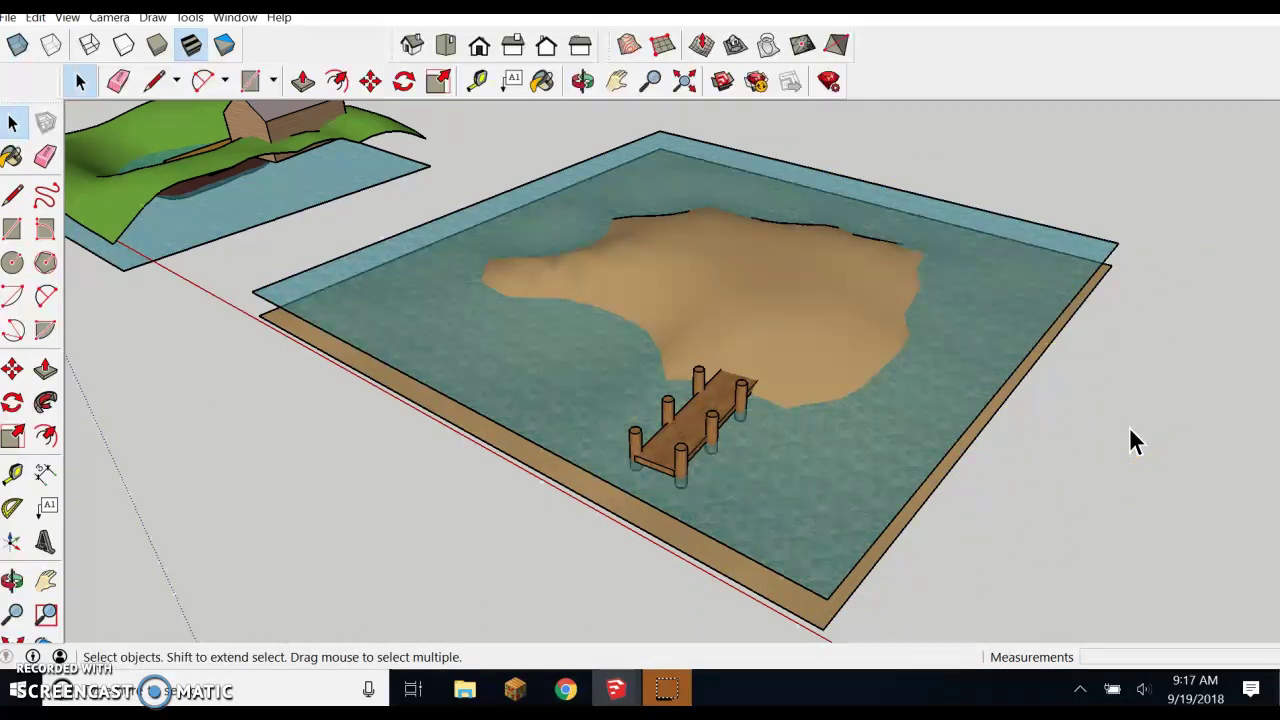
key(ctrl+v)
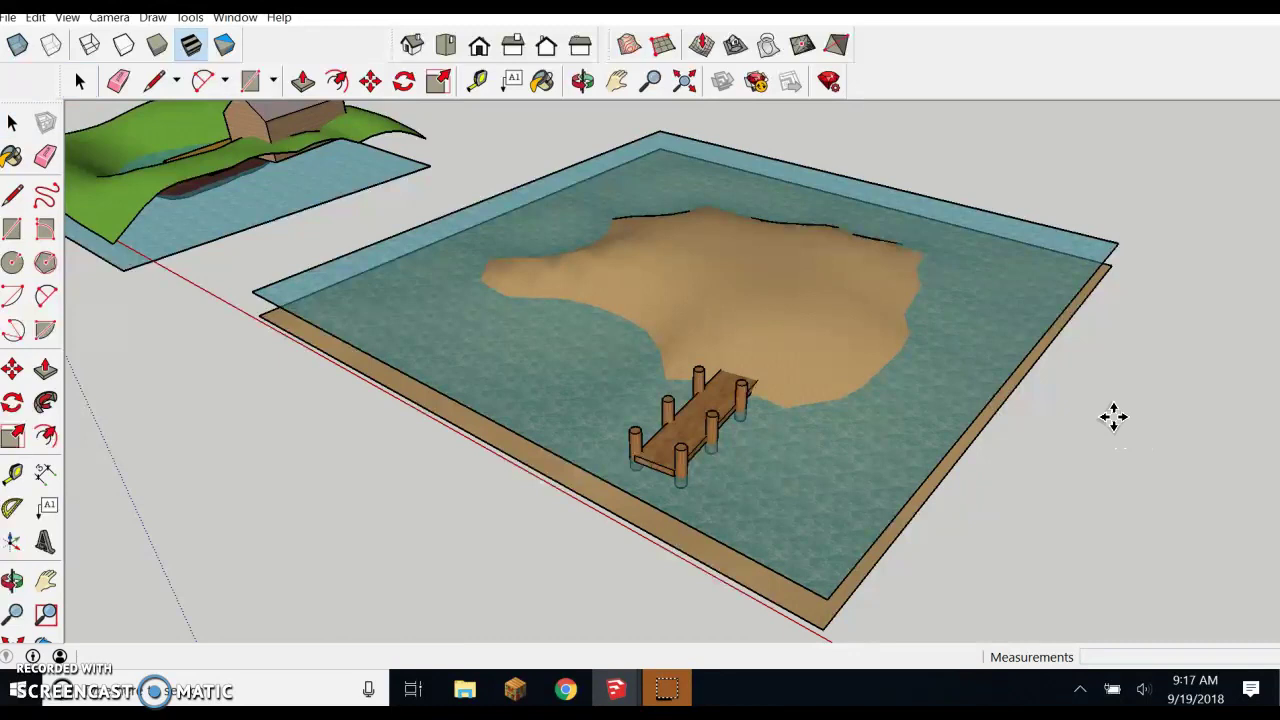
drag(1104, 415, 445, 261)
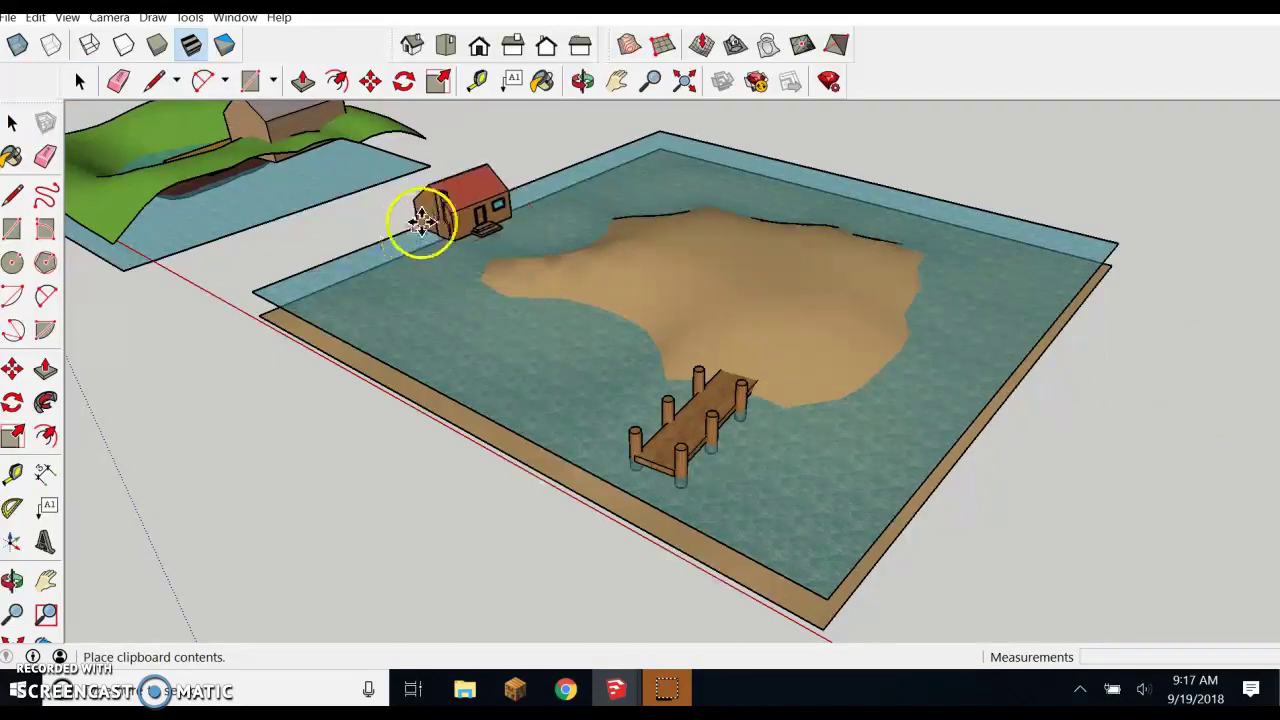
click(1137, 370)
mouse_move(886, 453)
middle_down()
mouse_move(1011, 489)
mouse_move(886, 451)
mouse_move(760, 540)
middle_up()
click(614, 688)
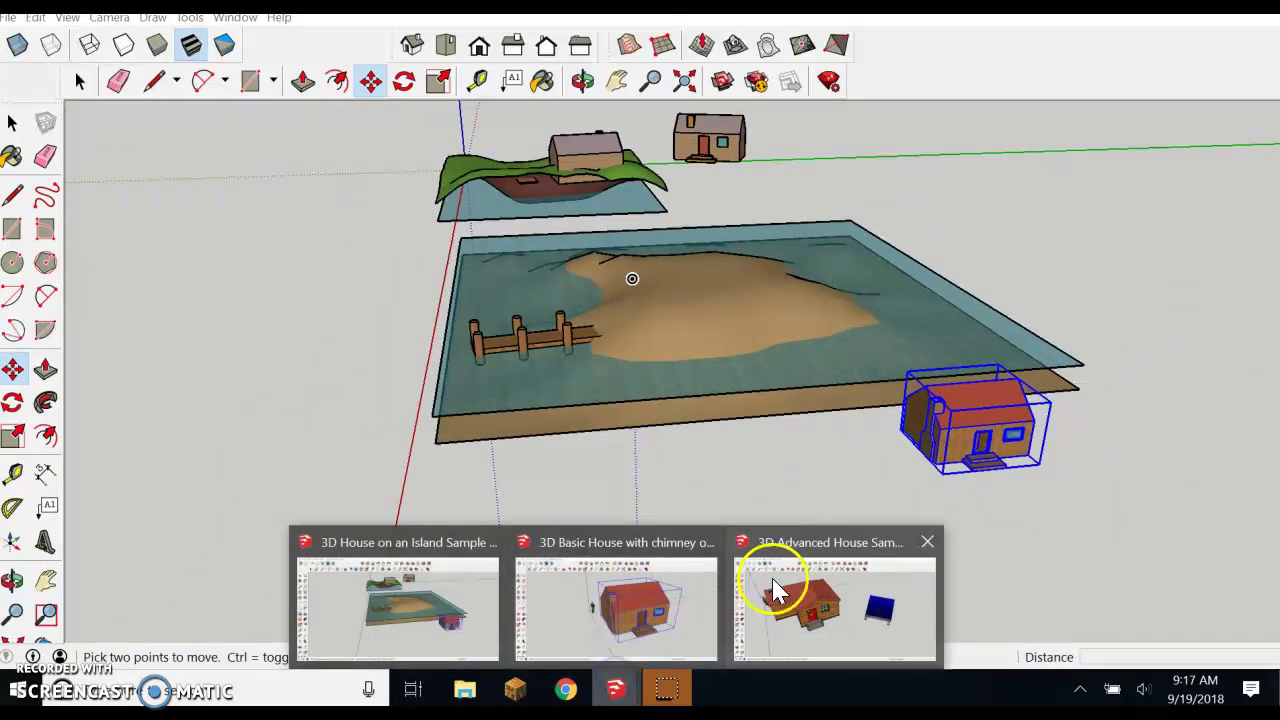
In the advanced house model, select all of the solar panel and make it a group
click(786, 580)
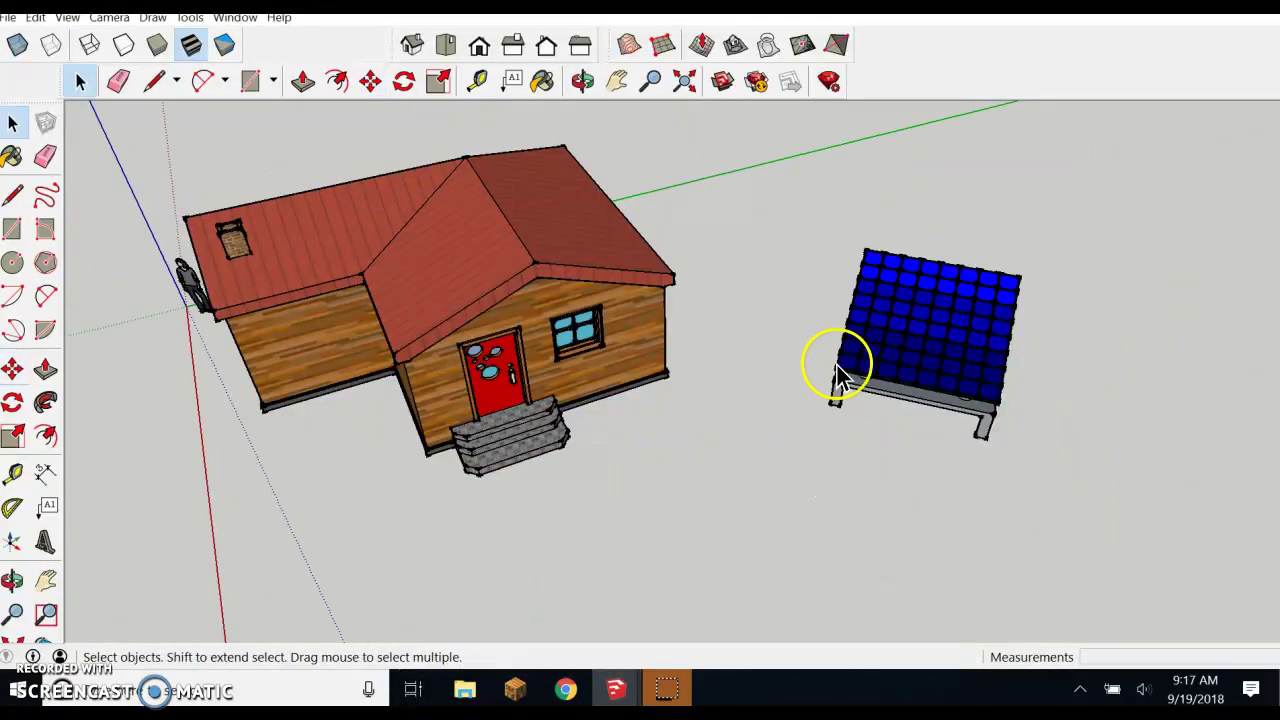
click(955, 320)
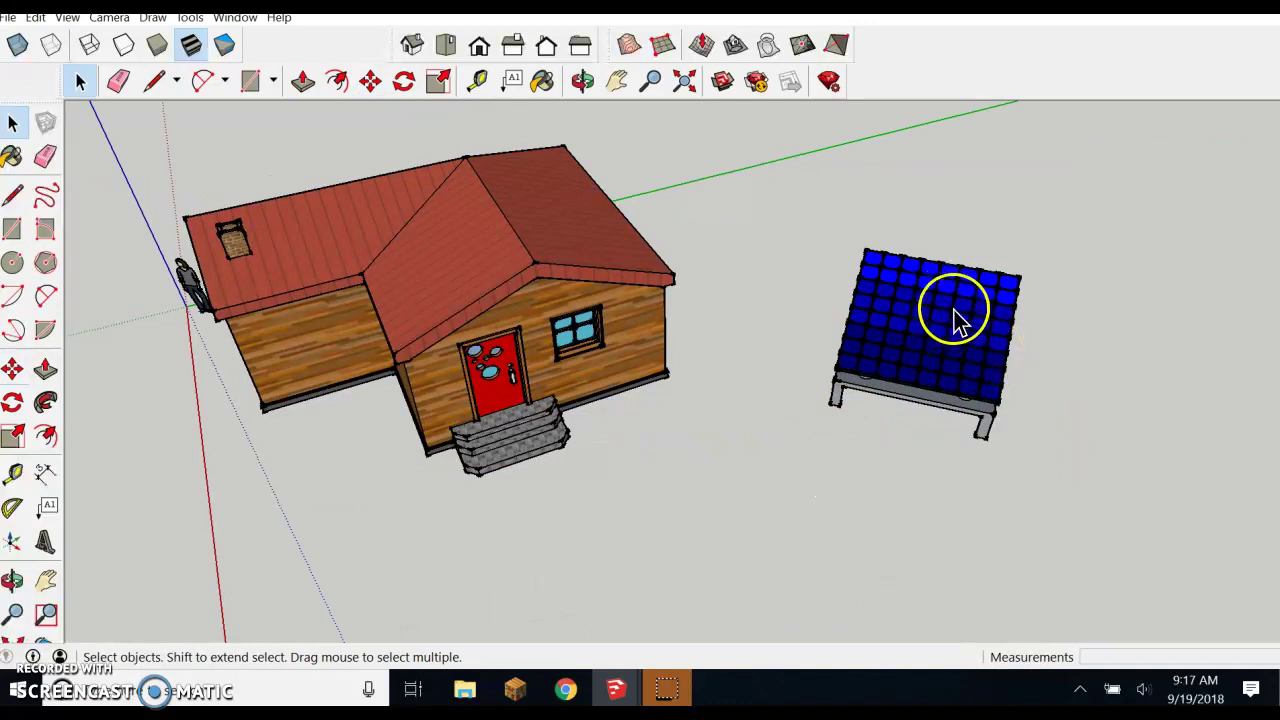
click(955, 320)
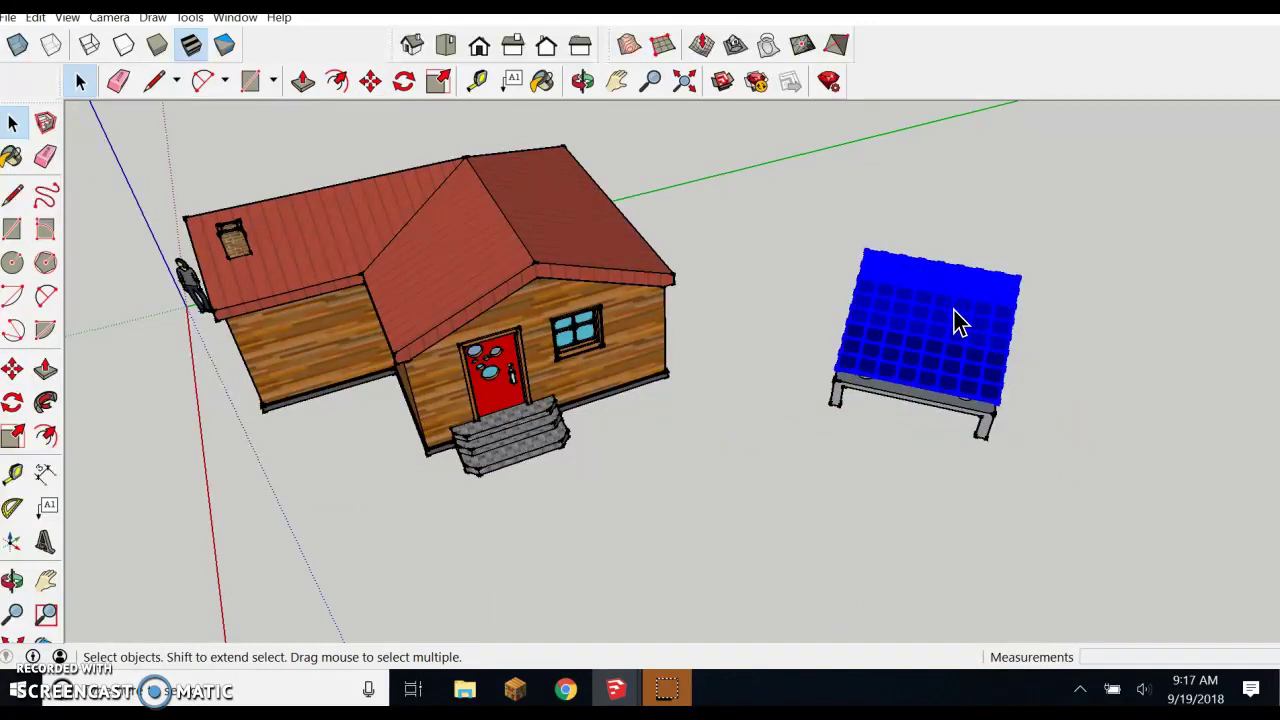
middle_drag(982, 473, 1005, 440)
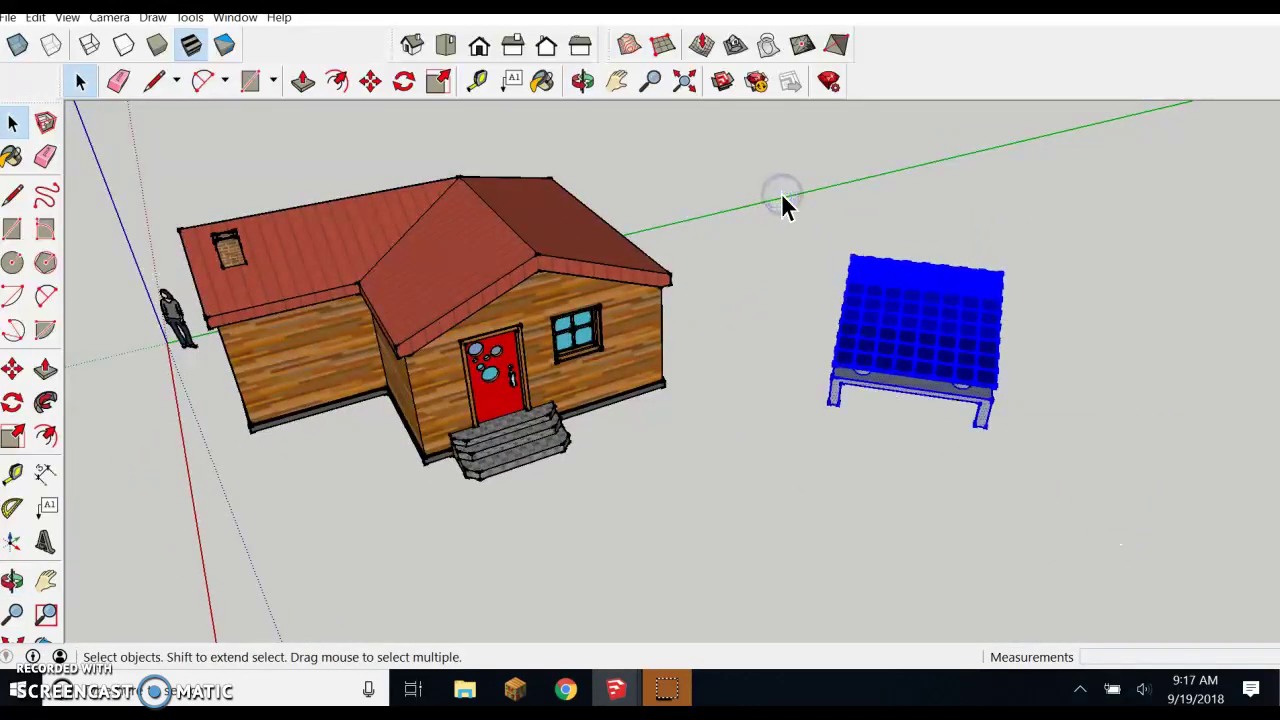
right_click(934, 303)
click(1066, 464)
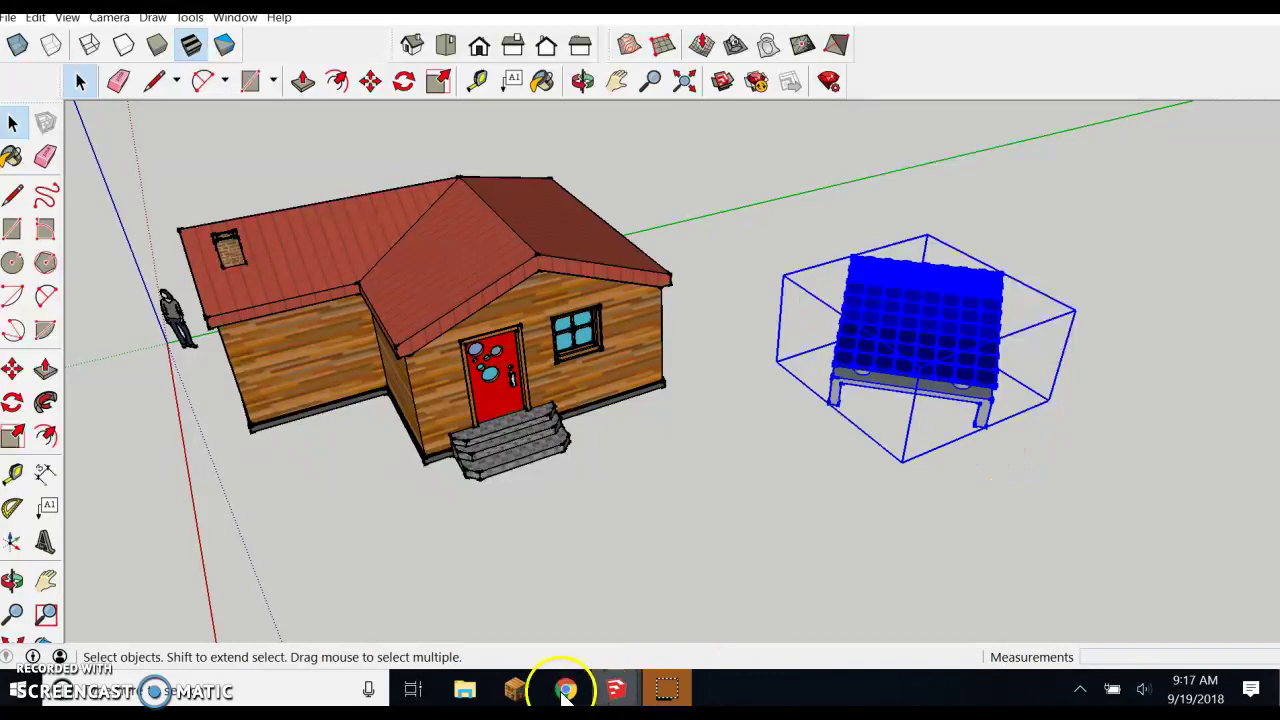
Paste the solar panel into the island scene, placing it in front of the island
mouse_move(612, 690)
click(450, 620)
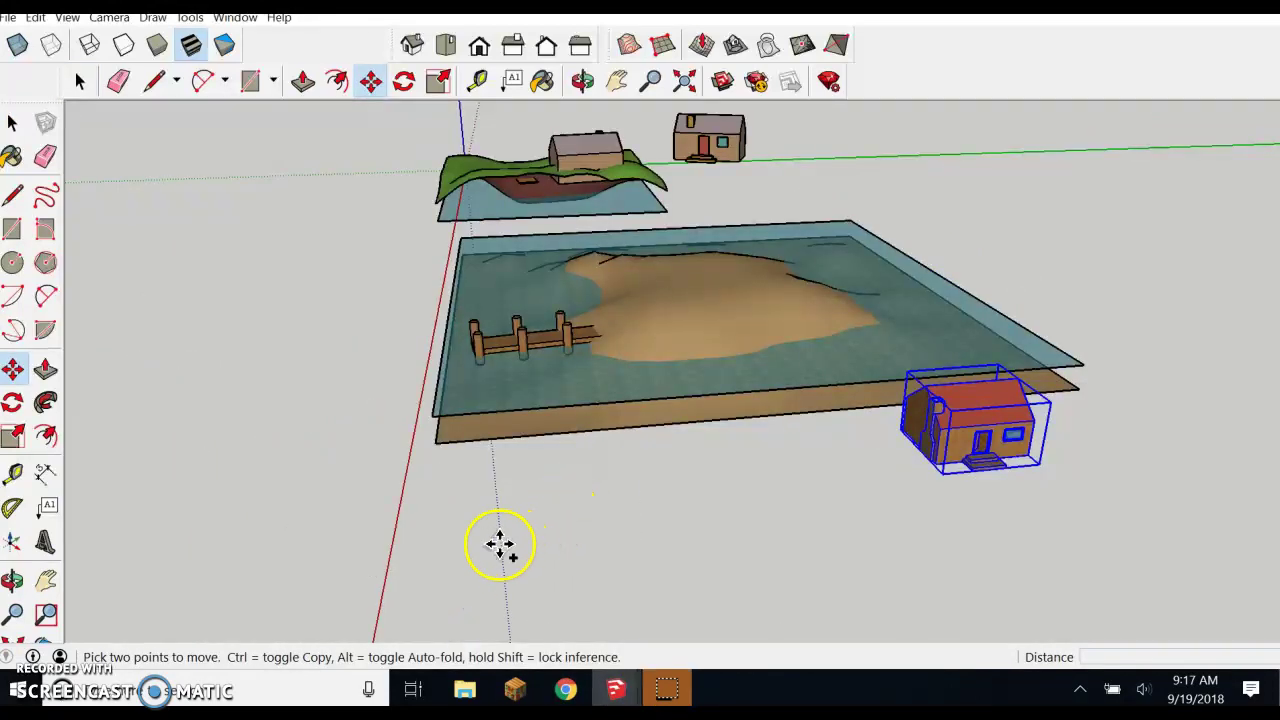
key(ctrl+v)
click(608, 490)
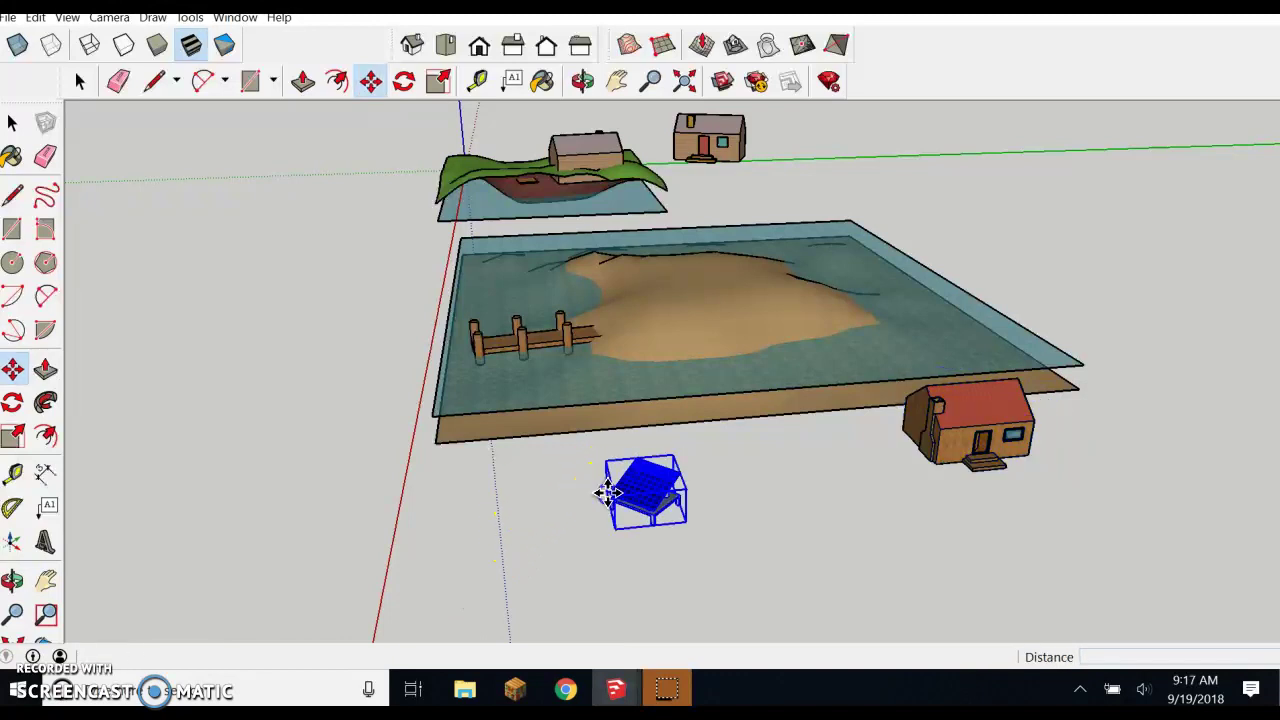
key(space)
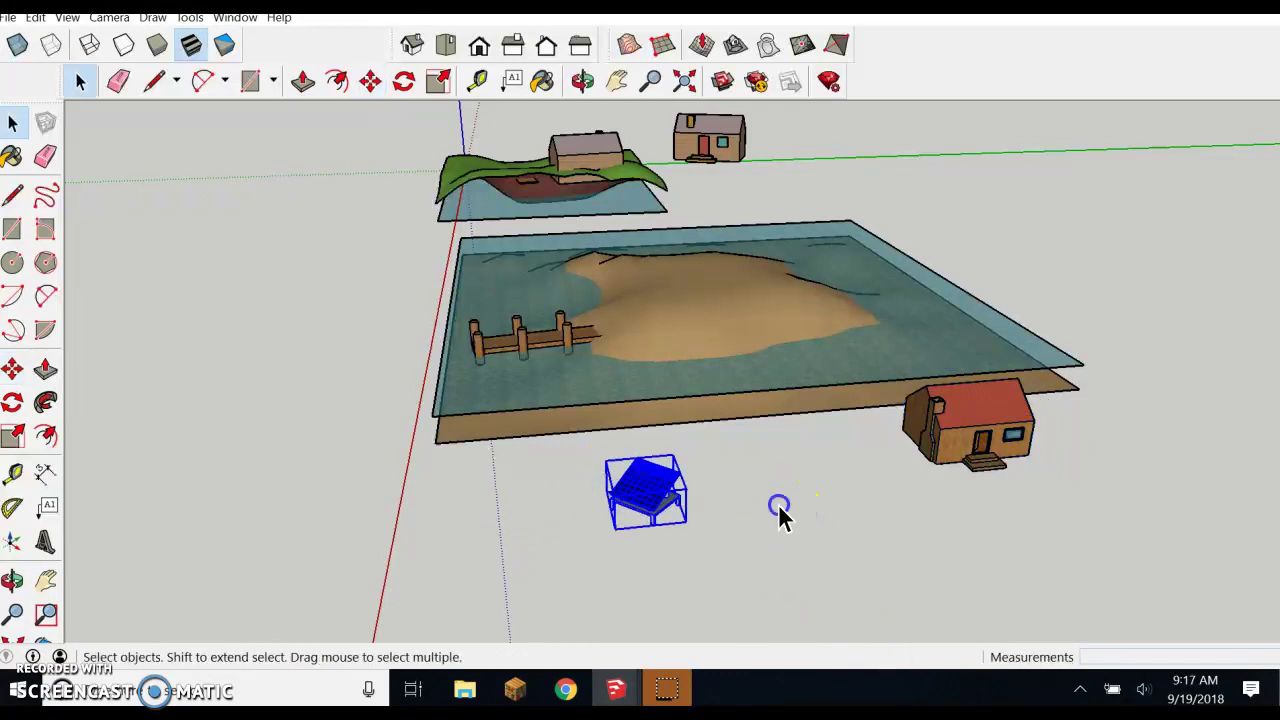
click(778, 505)
mouse_move(615, 690)
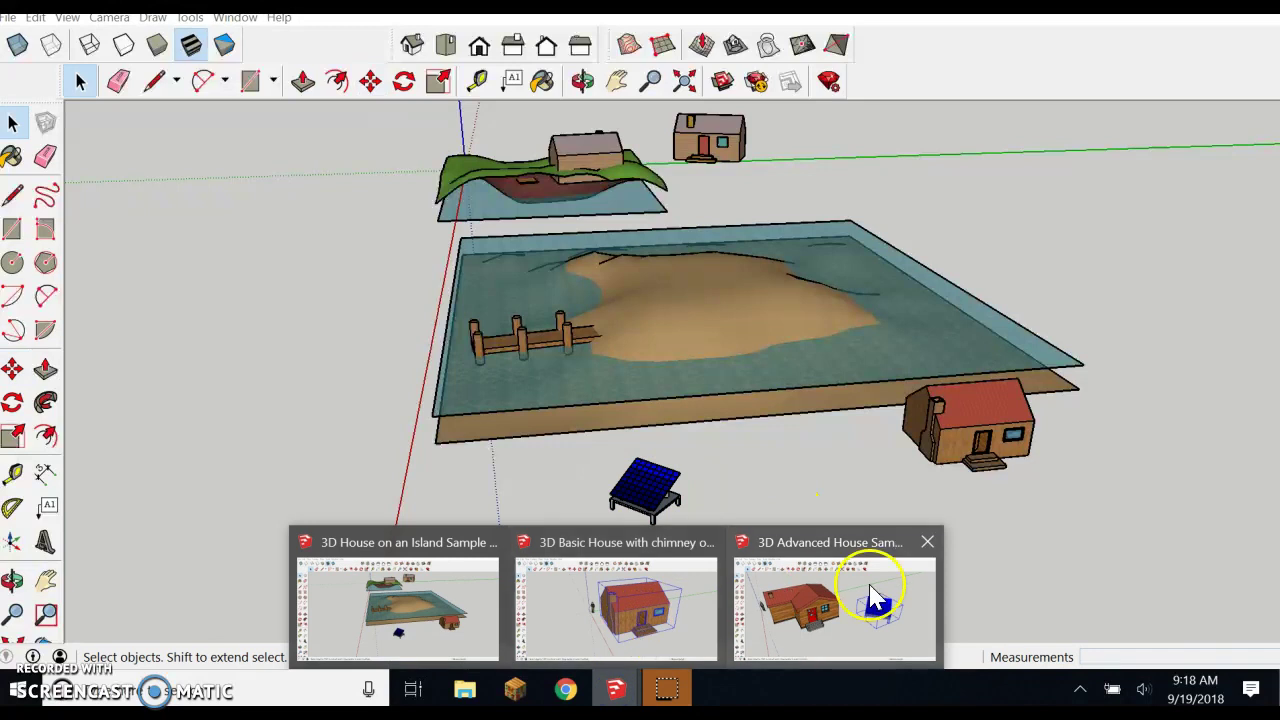
click(870, 590)
Select the advanced house geometry and combine it into one group
click(531, 310)
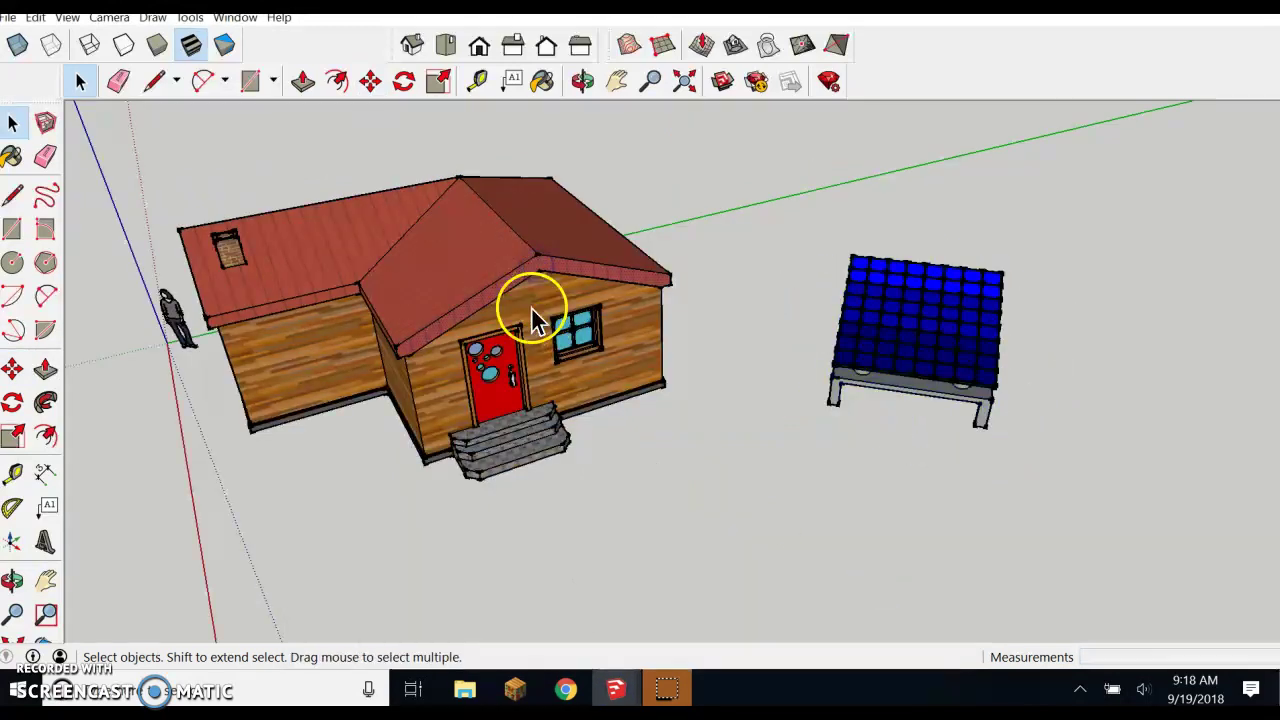
click(567, 325)
middle_drag(471, 423, 617, 320)
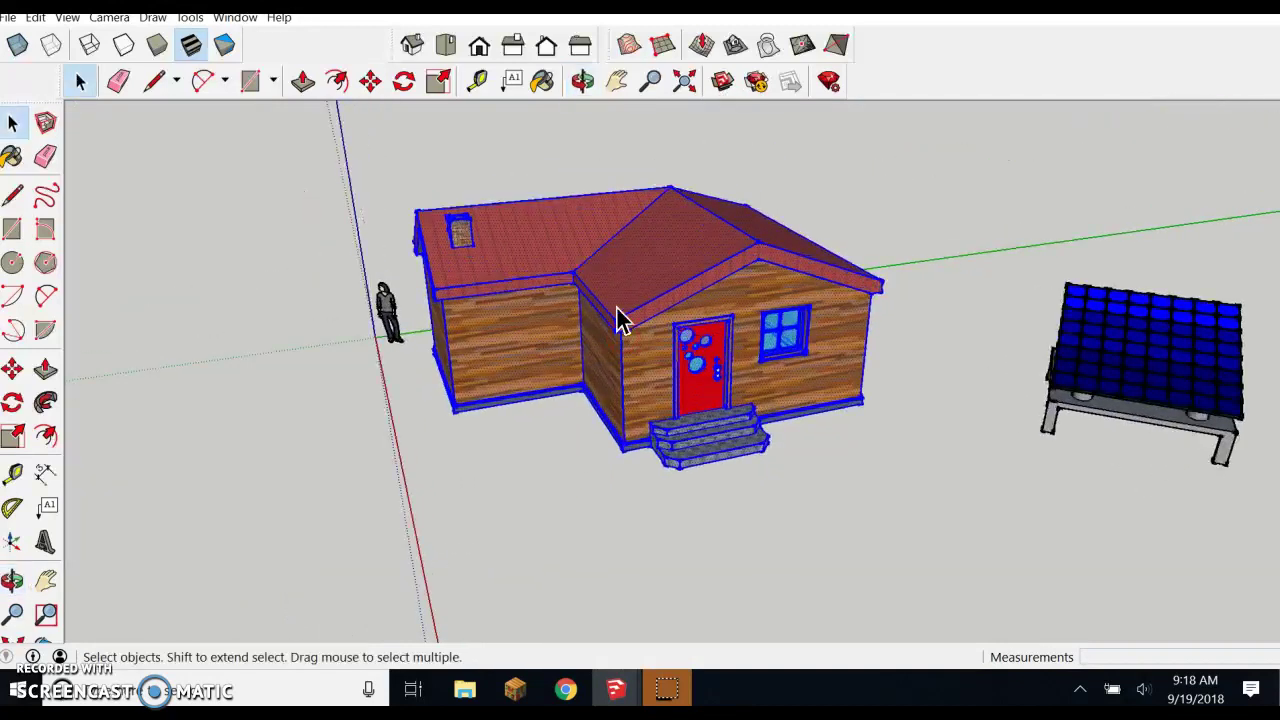
right_click(613, 251)
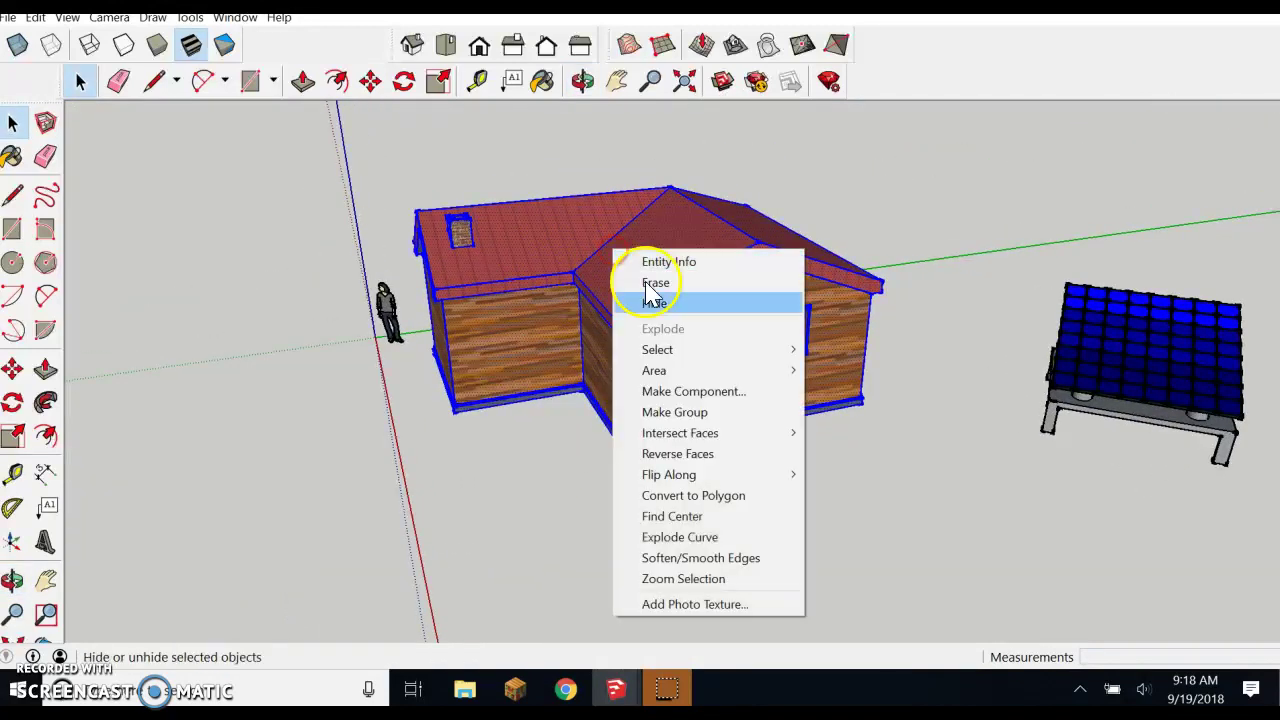
click(748, 412)
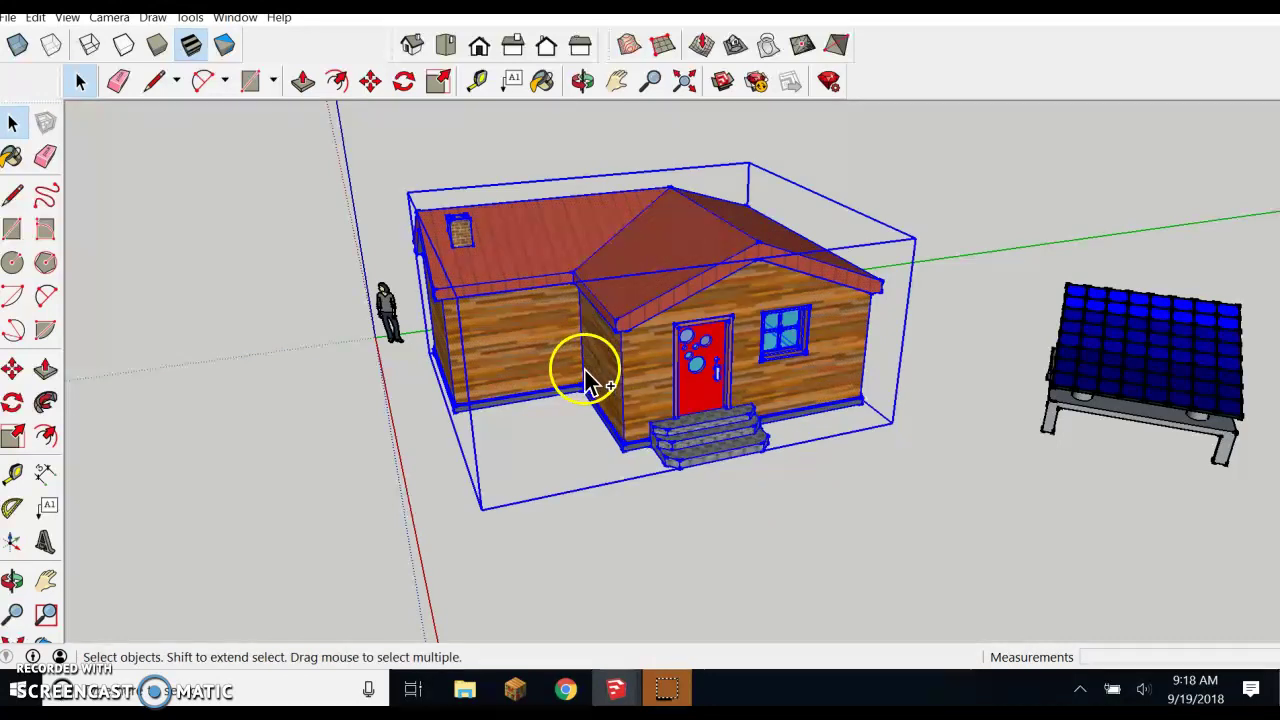
Paste the advanced house into the island model, dropping it beside the island
mouse_move(610, 685)
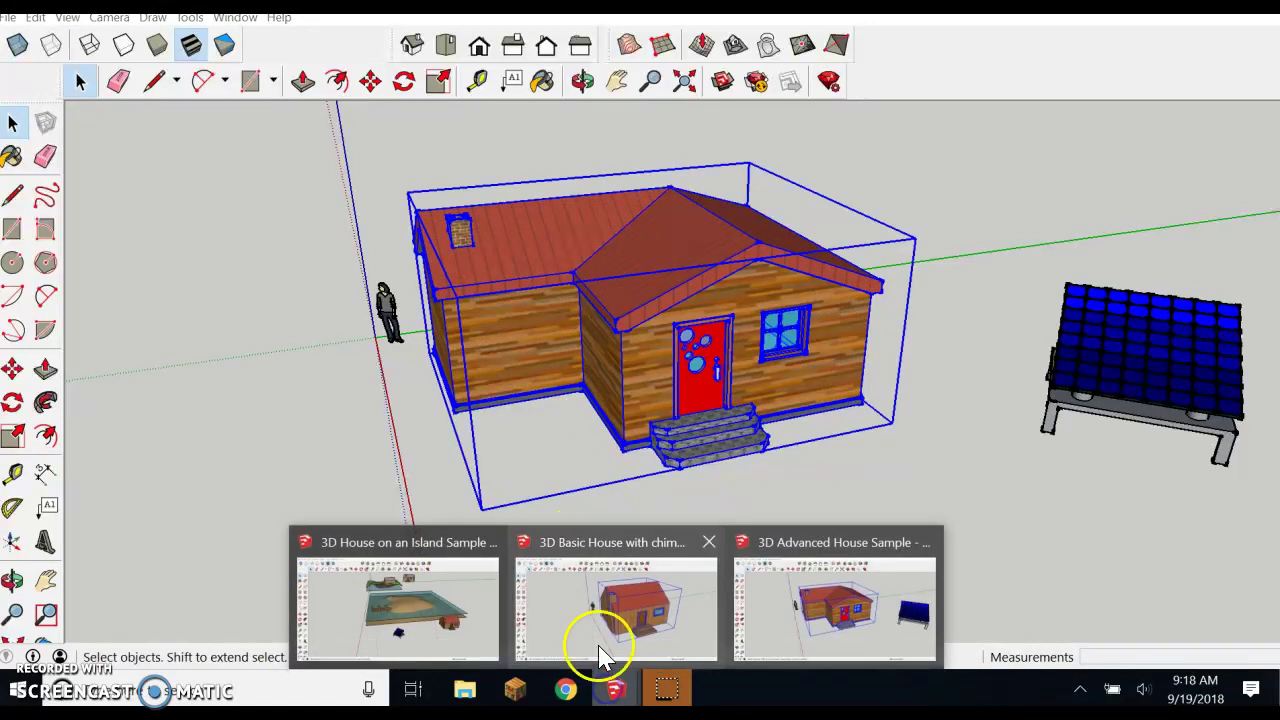
click(481, 608)
key(ctrl+v)
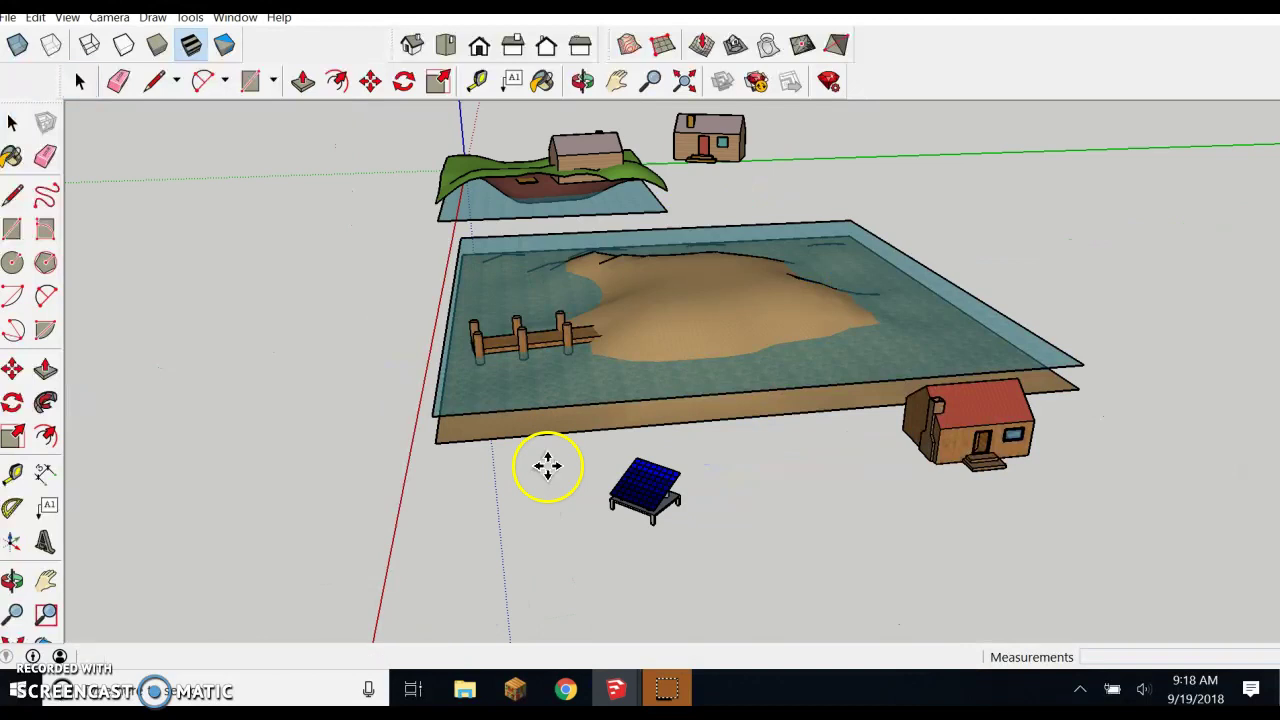
click(727, 453)
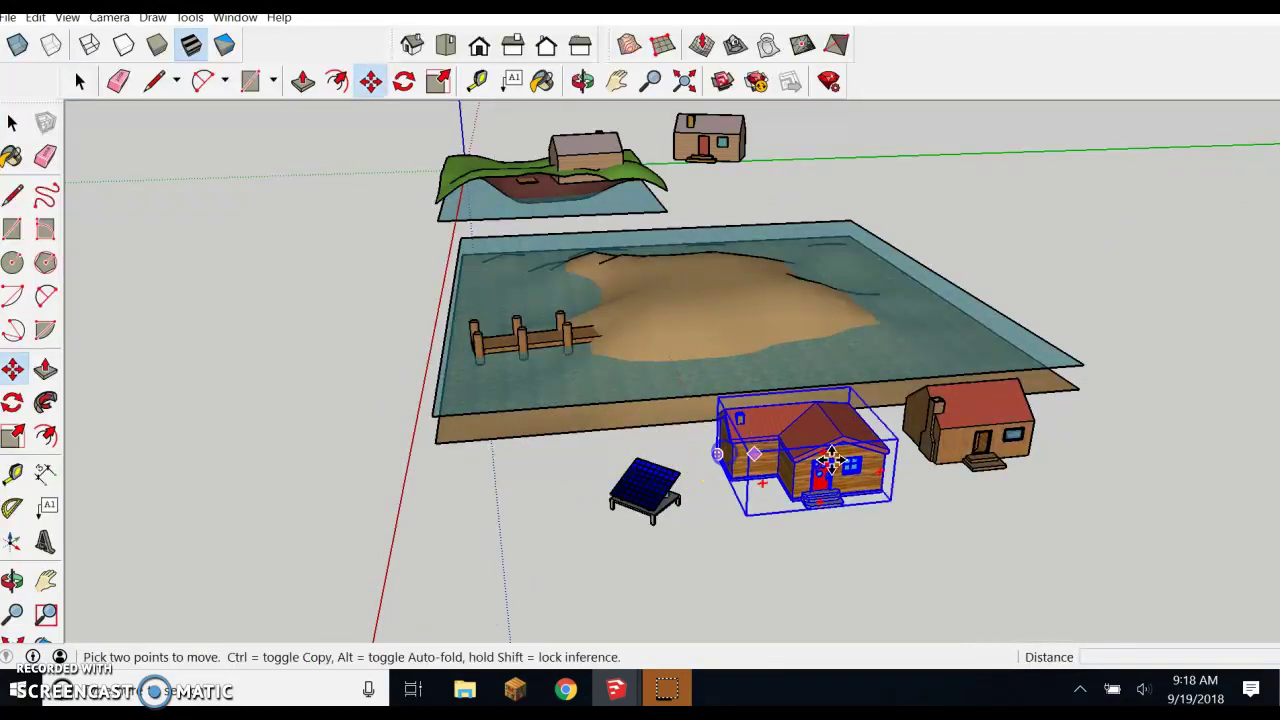
middle_drag(727, 453, 980, 504)
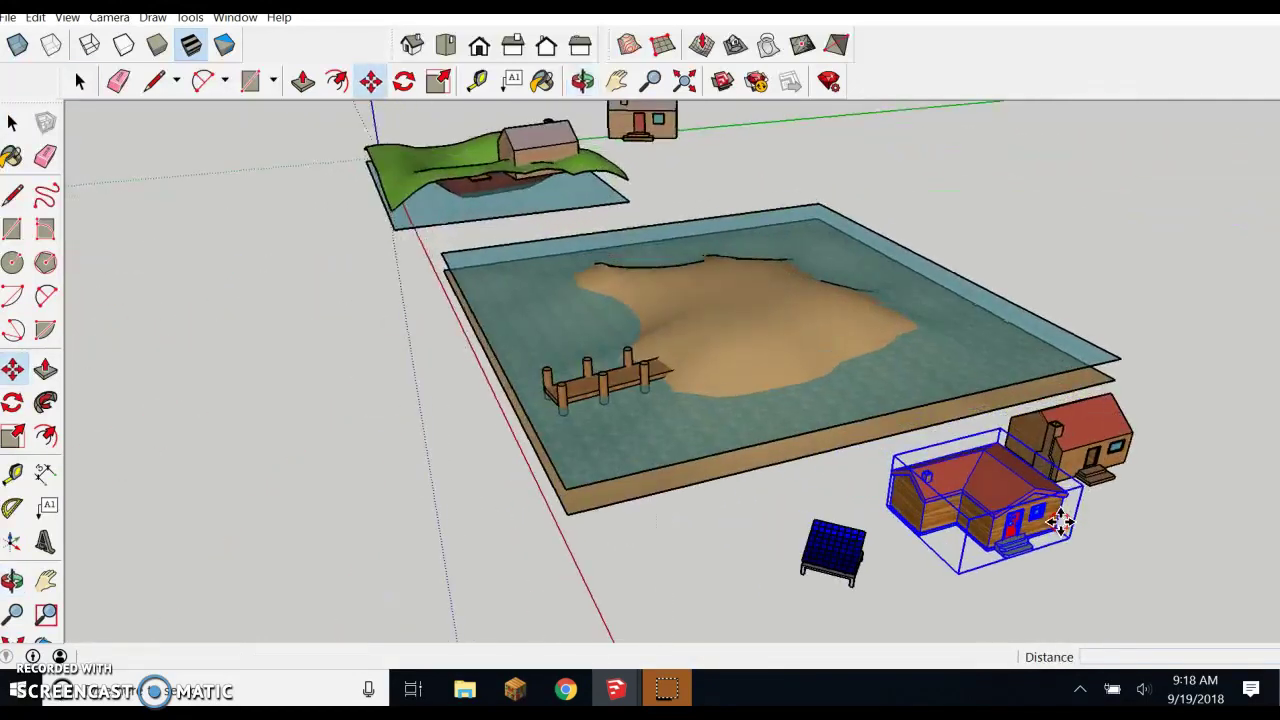
key(m)
key(space)
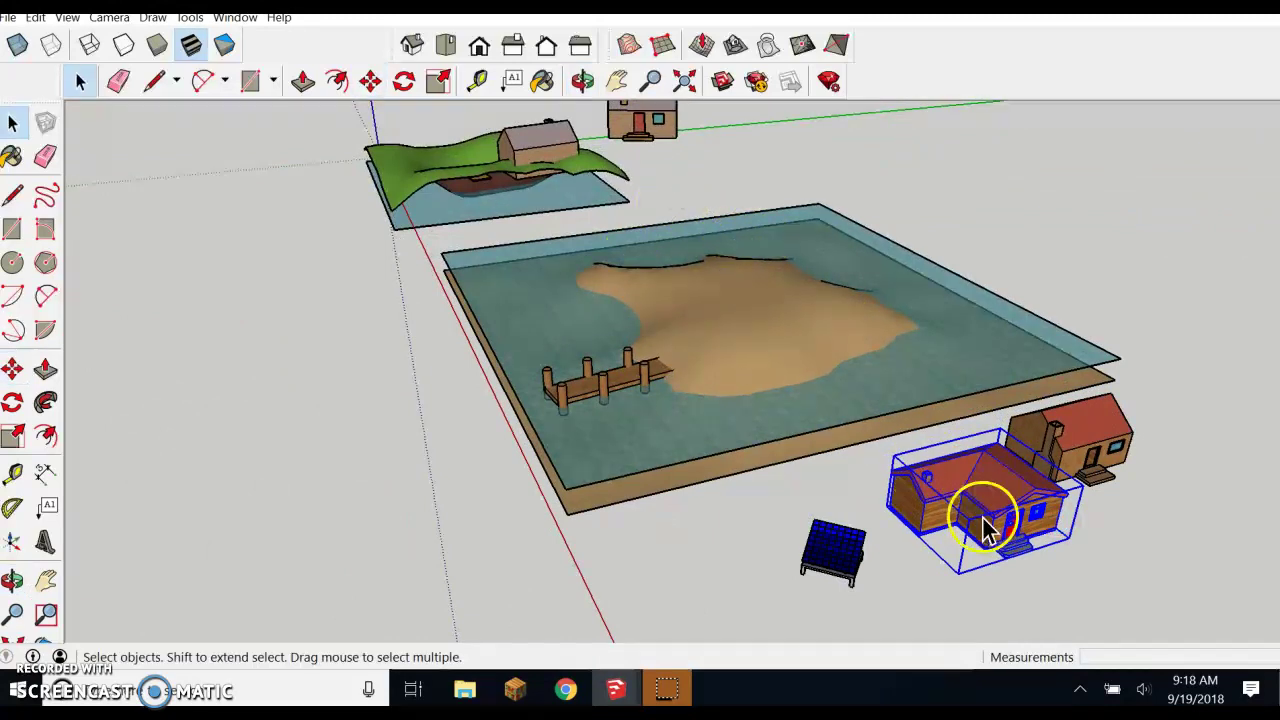
Move the dock down-left along the shoreline so it runs from the sand into the water
middle_drag(633, 397, 792, 474)
scroll(766, 420, down, 3)
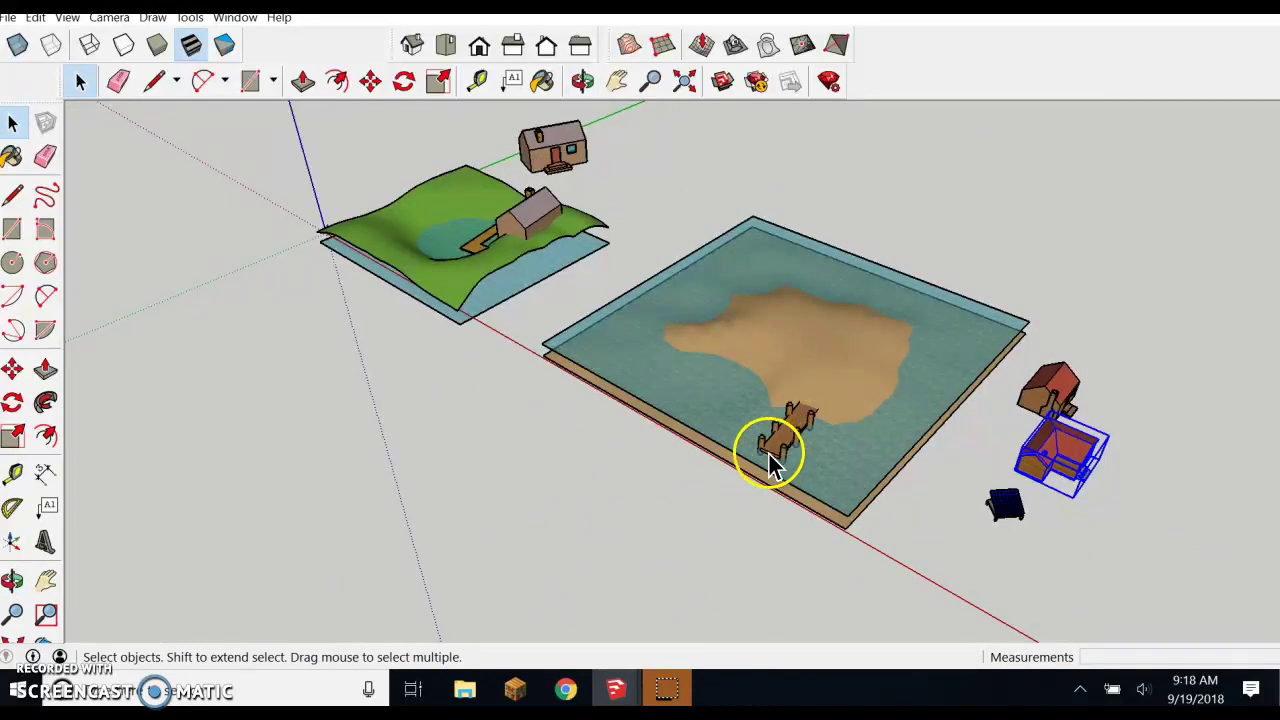
scroll(800, 421, up, 3)
middle_drag(800, 421, 643, 271)
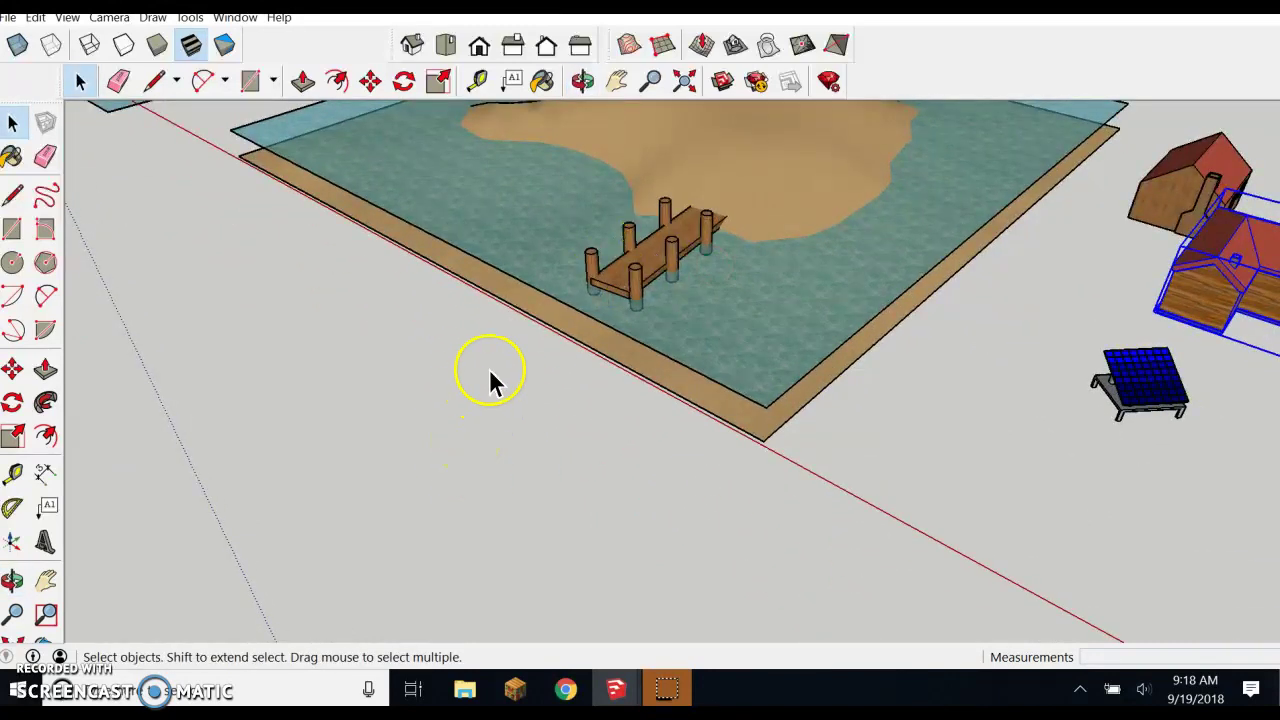
click(670, 255)
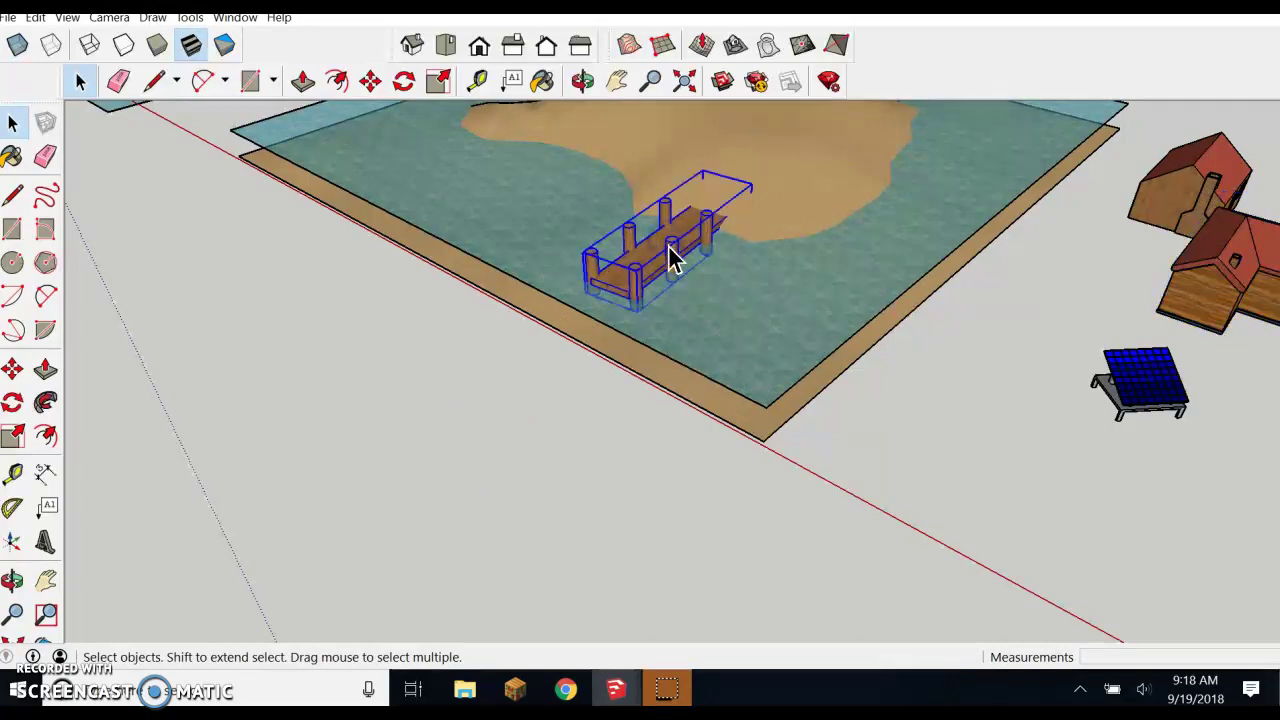
key(m)
drag(689, 288, 740, 211)
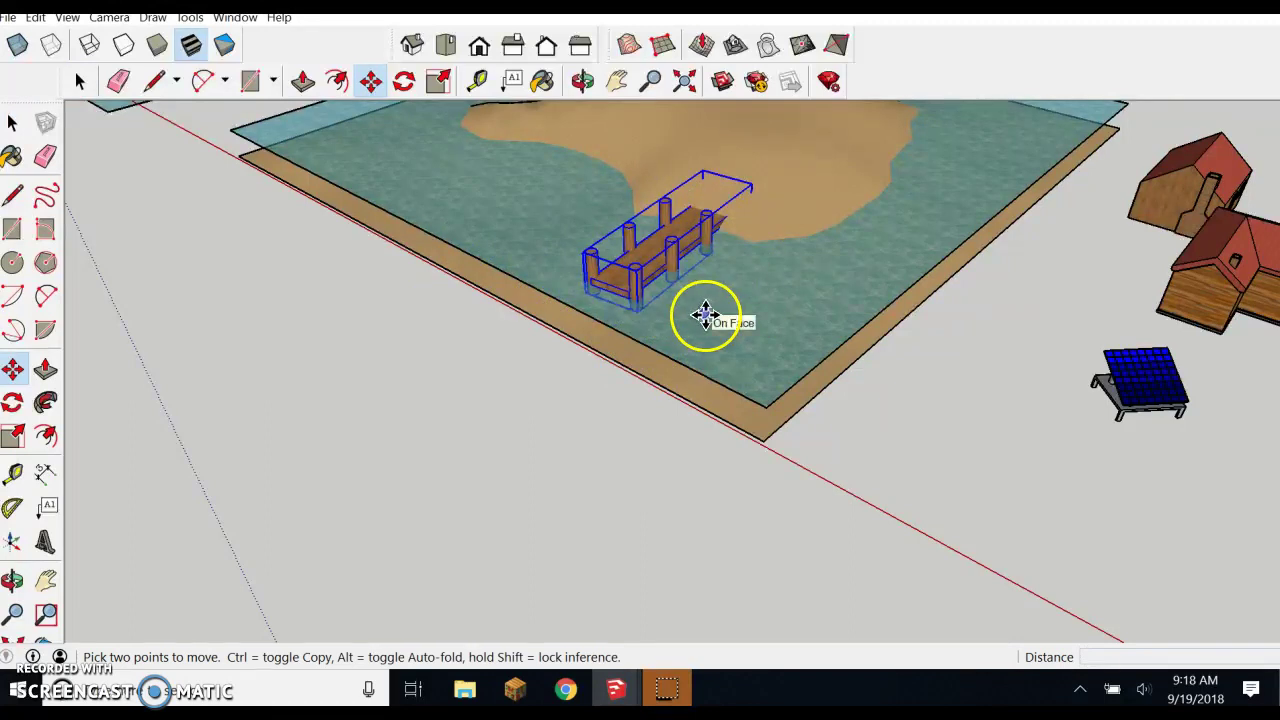
key(space)
click(623, 474)
middle_drag(857, 494, 743, 448)
scroll(903, 303, down, 3)
Move the advanced house by its corner onto the island's sand and check the placement
scroll(903, 371, up, 3)
click(910, 398)
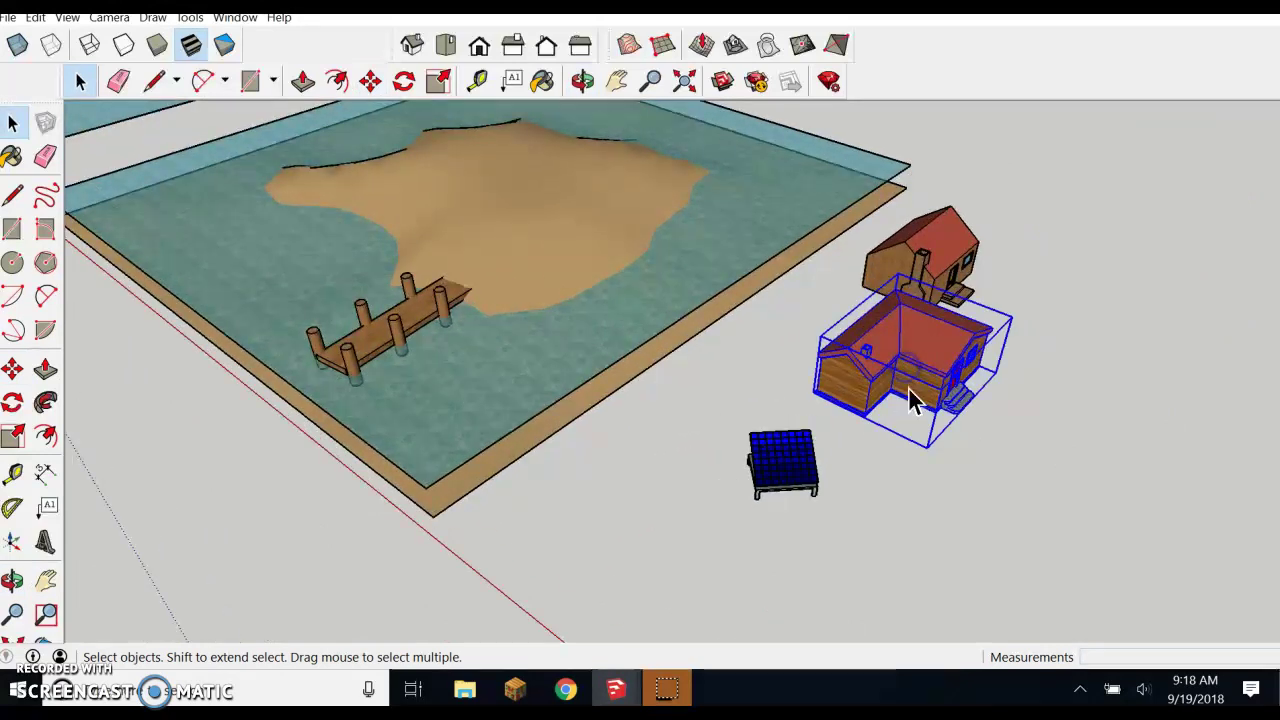
key(m)
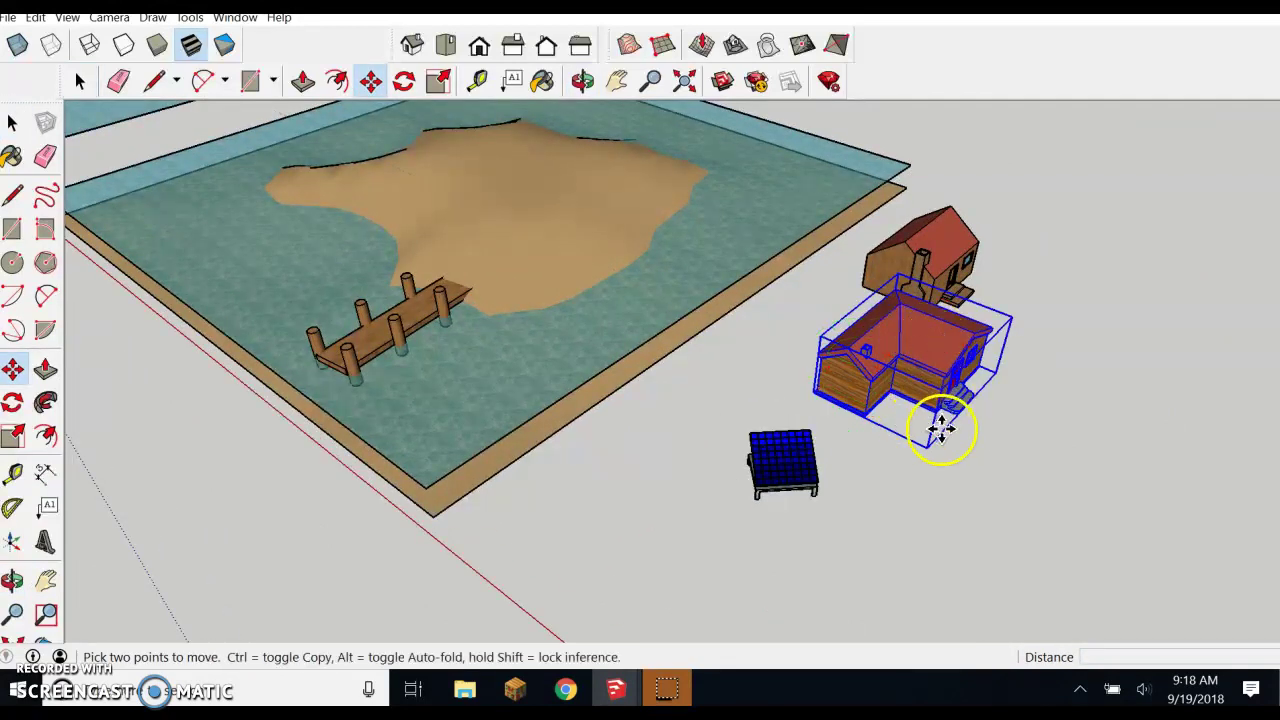
click(965, 412)
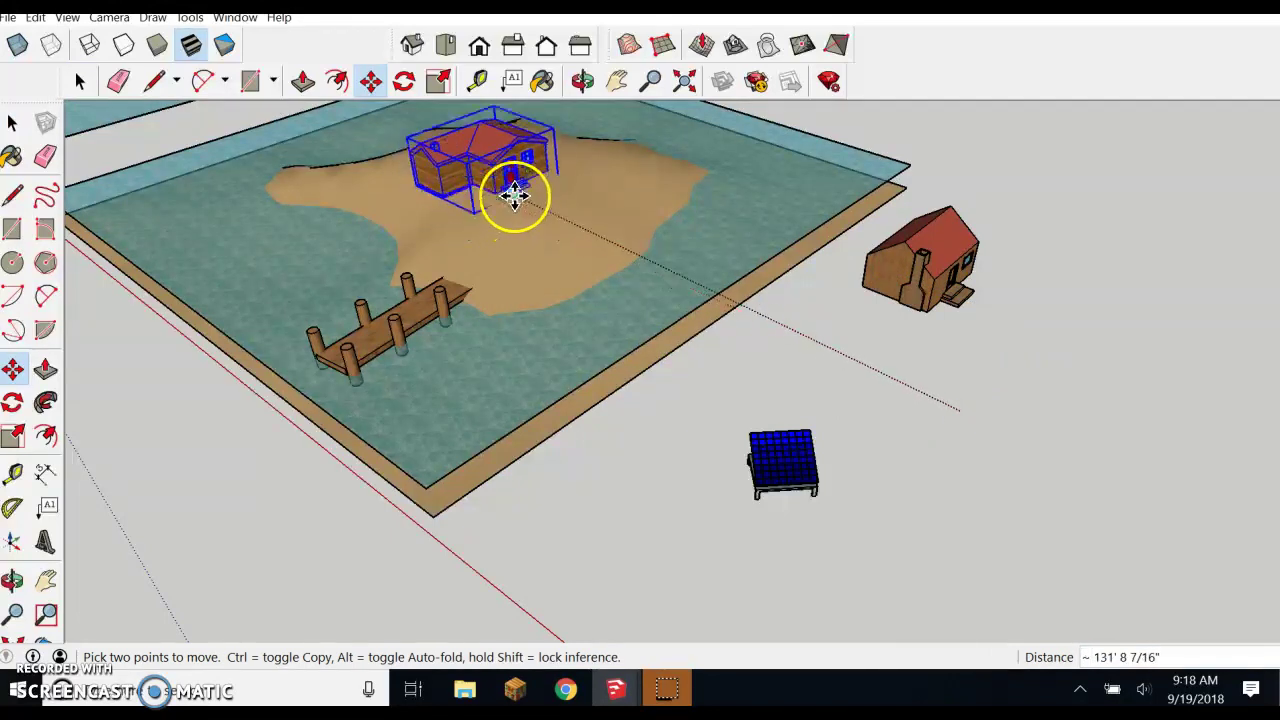
click(514, 191)
middle_drag(566, 237, 600, 243)
key(m)
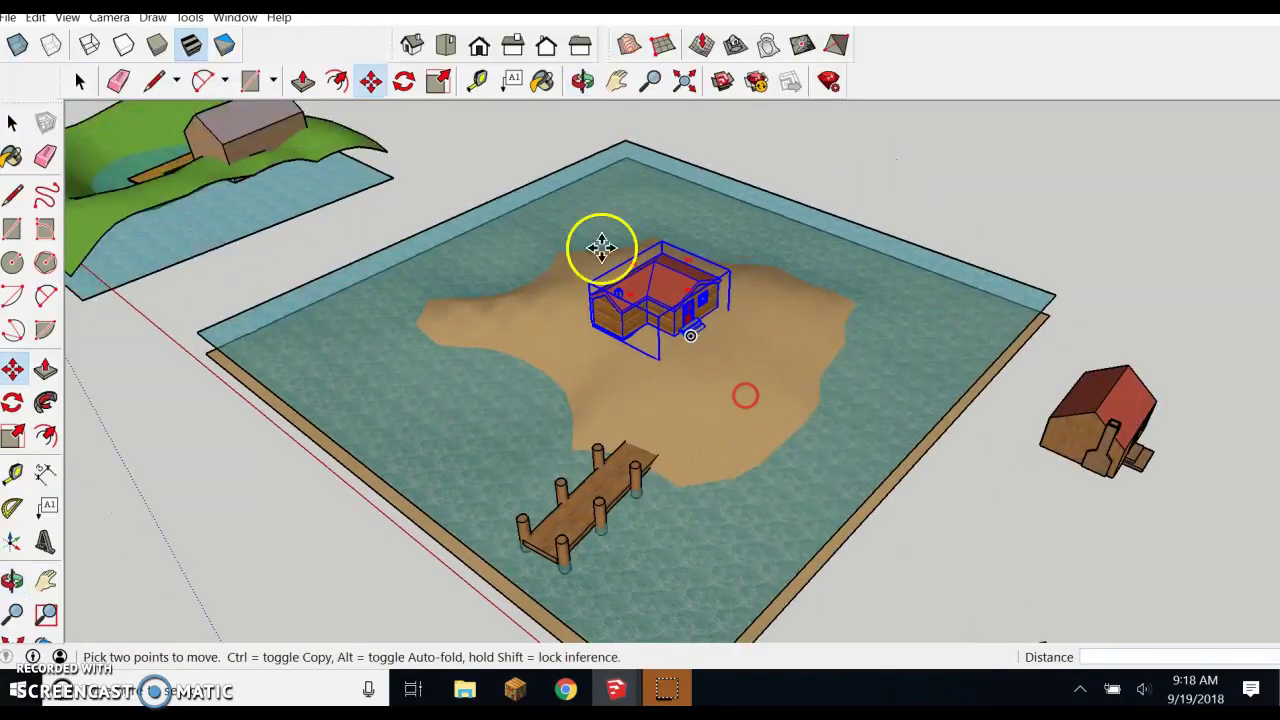
scroll(600, 243, up, 5)
middle_drag(809, 366, 585, 276)
scroll(585, 276, down, 5)
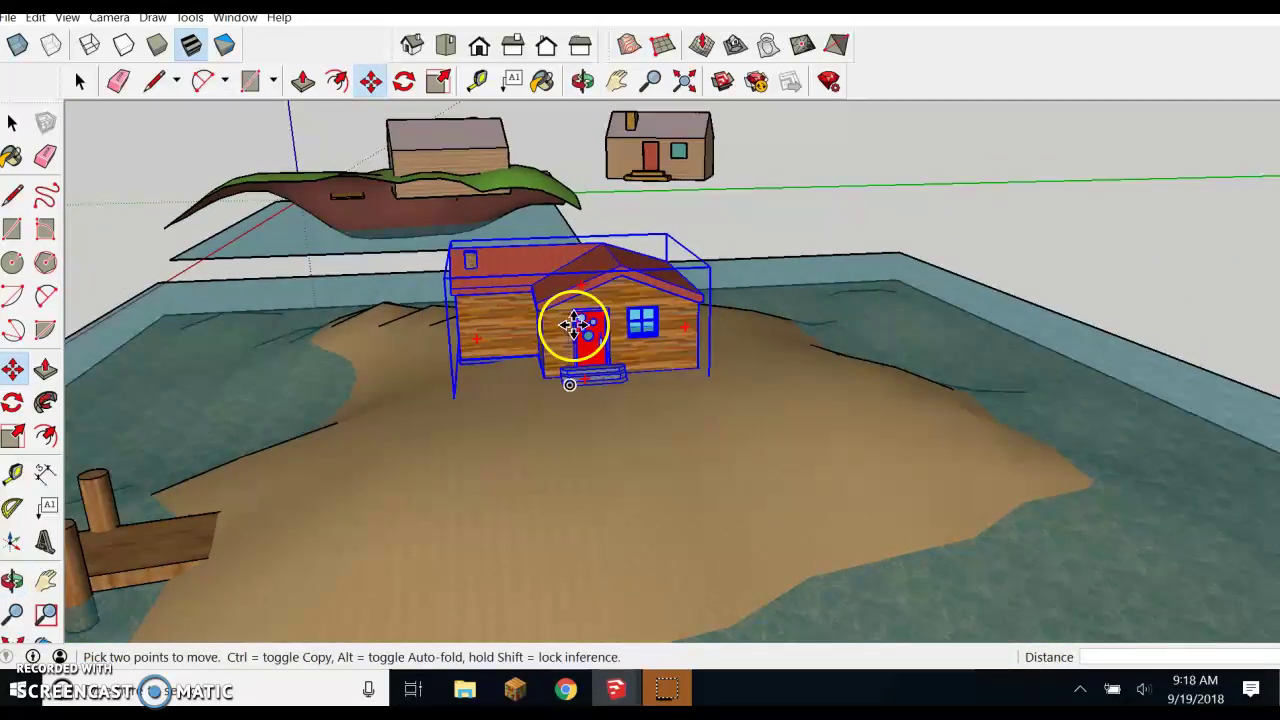
middle_drag(574, 323, 490, 258)
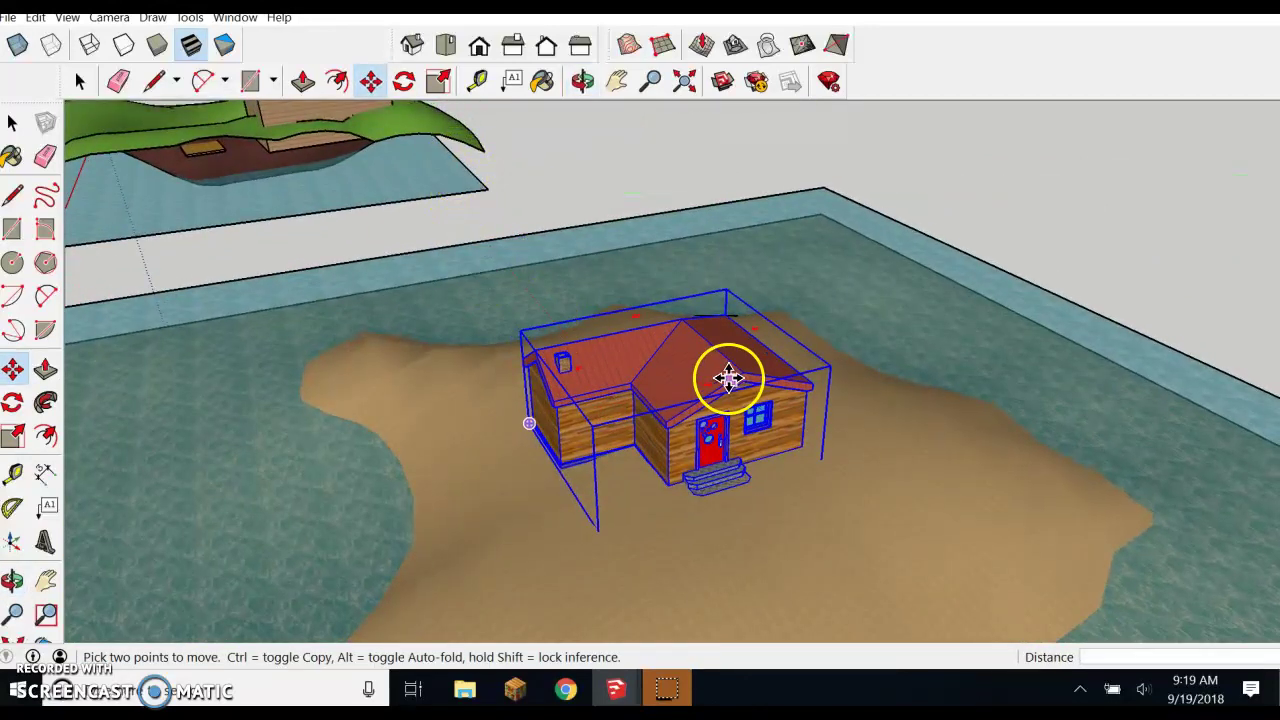
Scale the advanced house slightly larger, stretching it along the green axis
key(space)
click(1113, 188)
click(705, 377)
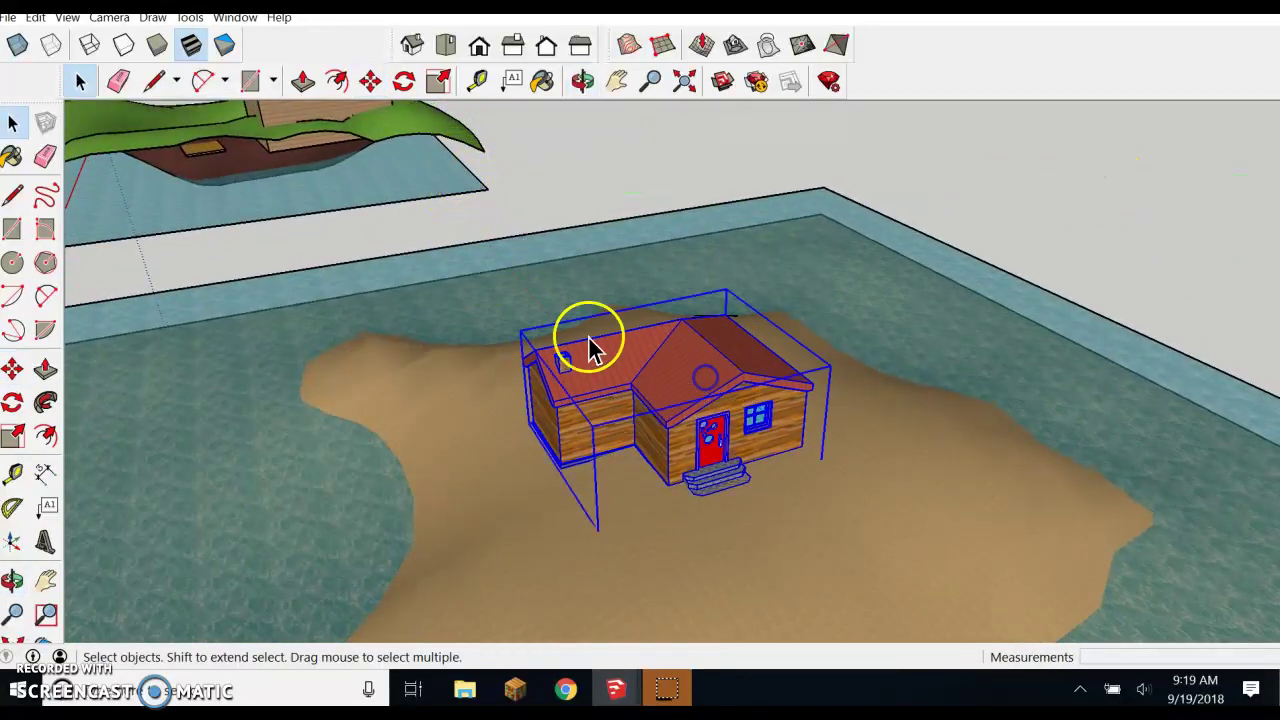
click(447, 90)
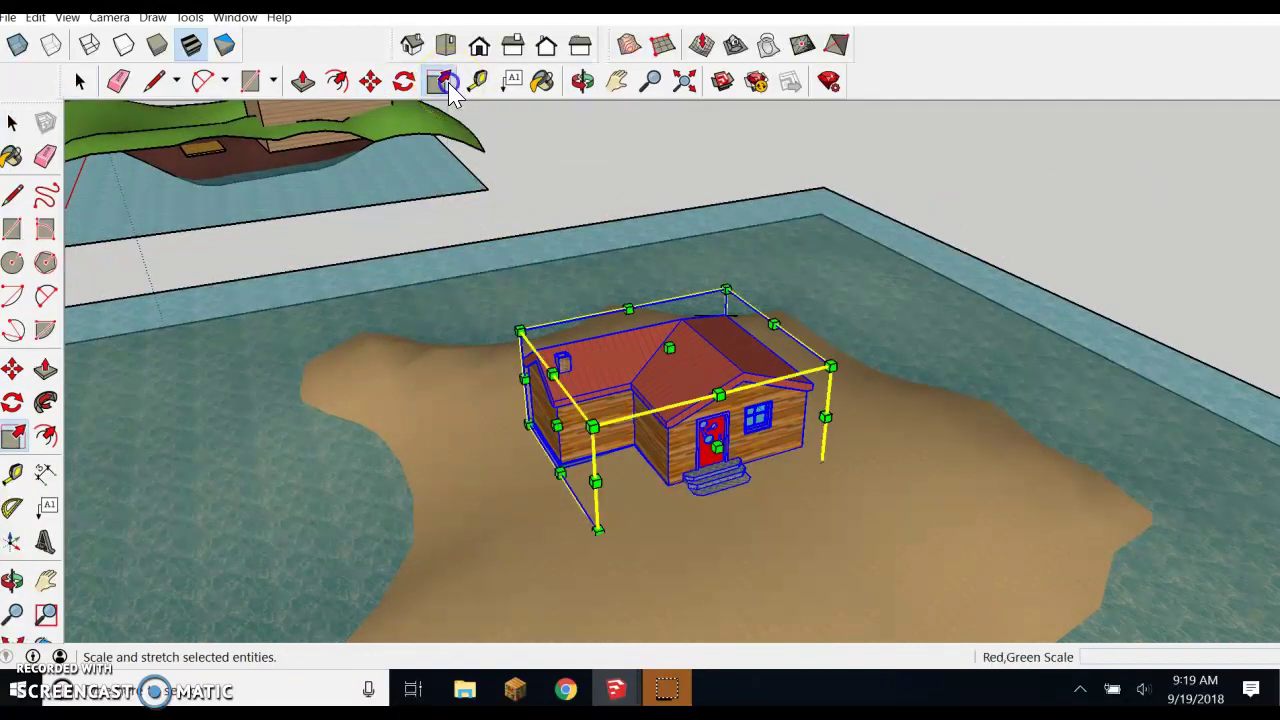
middle_drag(849, 394, 815, 368)
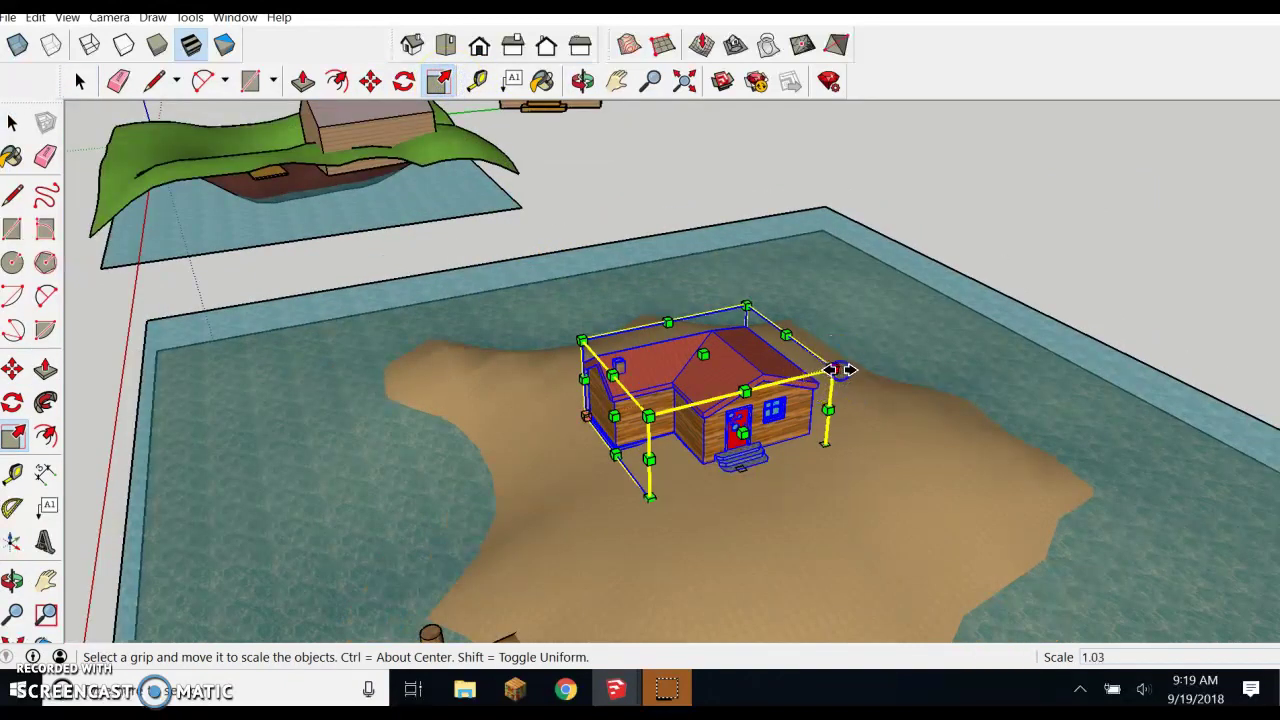
mouse_move(840, 370)
mouse_down()
mouse_move(937, 354)
mouse_move(832, 389)
mouse_up()
scroll(606, 400, up, 2)
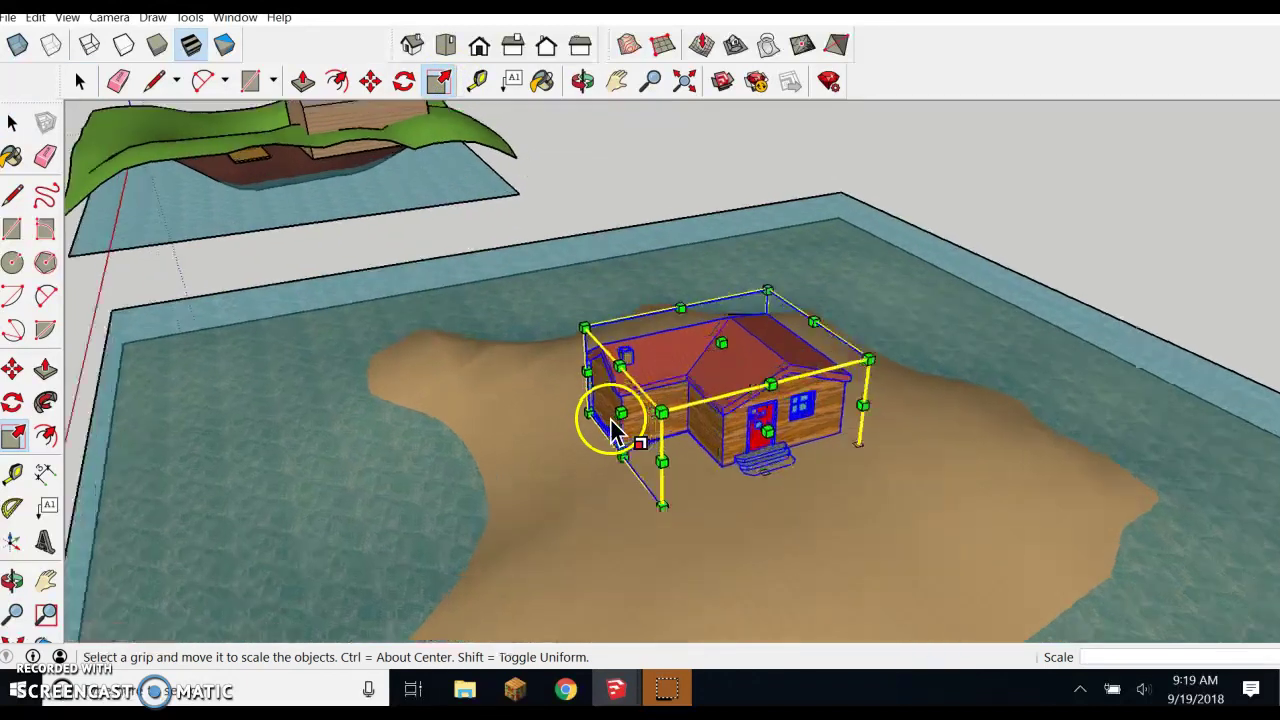
mouse_move(614, 410)
mouse_down()
mouse_move(595, 417)
mouse_move(612, 415)
mouse_up()
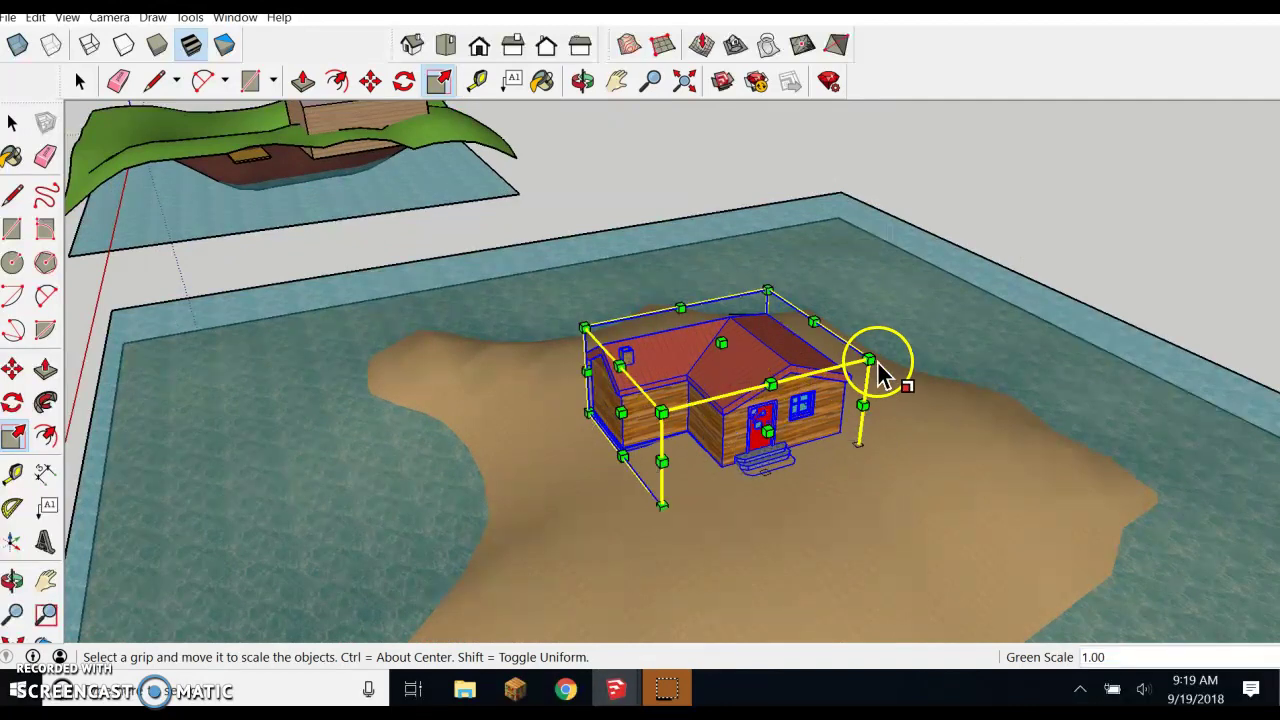
drag(867, 360, 875, 390)
middle_drag(929, 354, 883, 375)
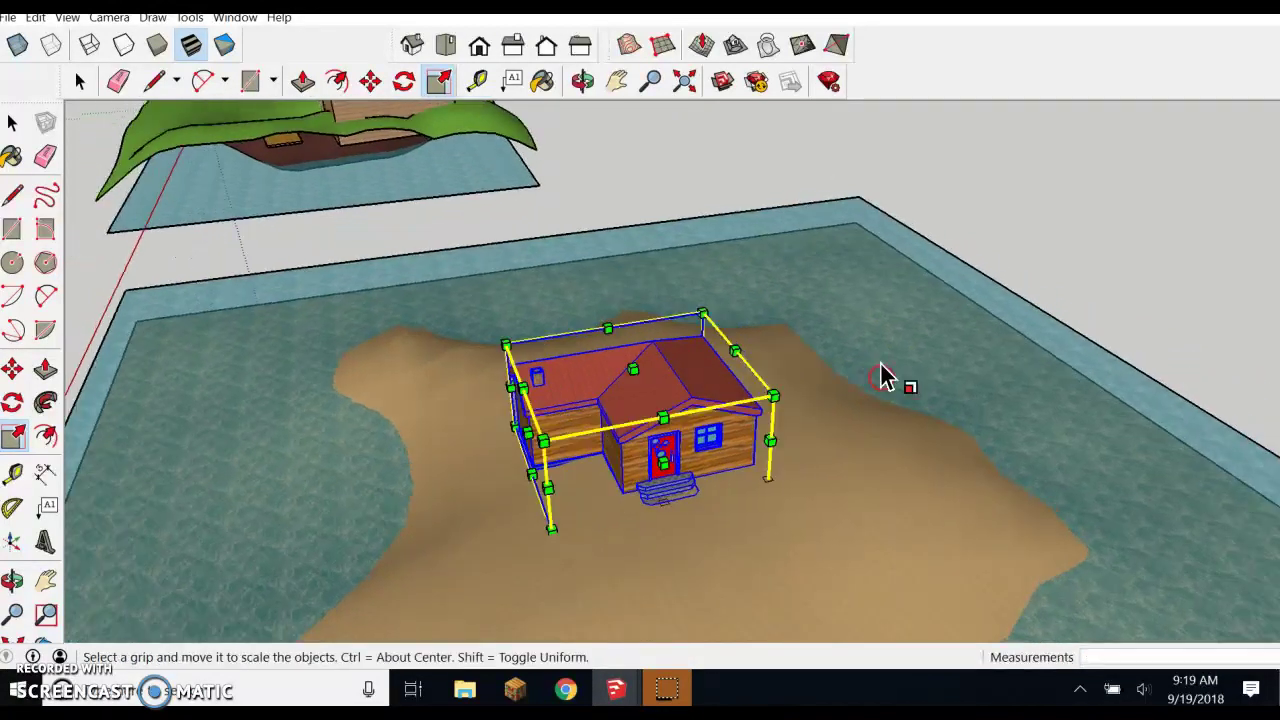
key(space)
Reselect the house with the Move tool and view it from above
click(1051, 245)
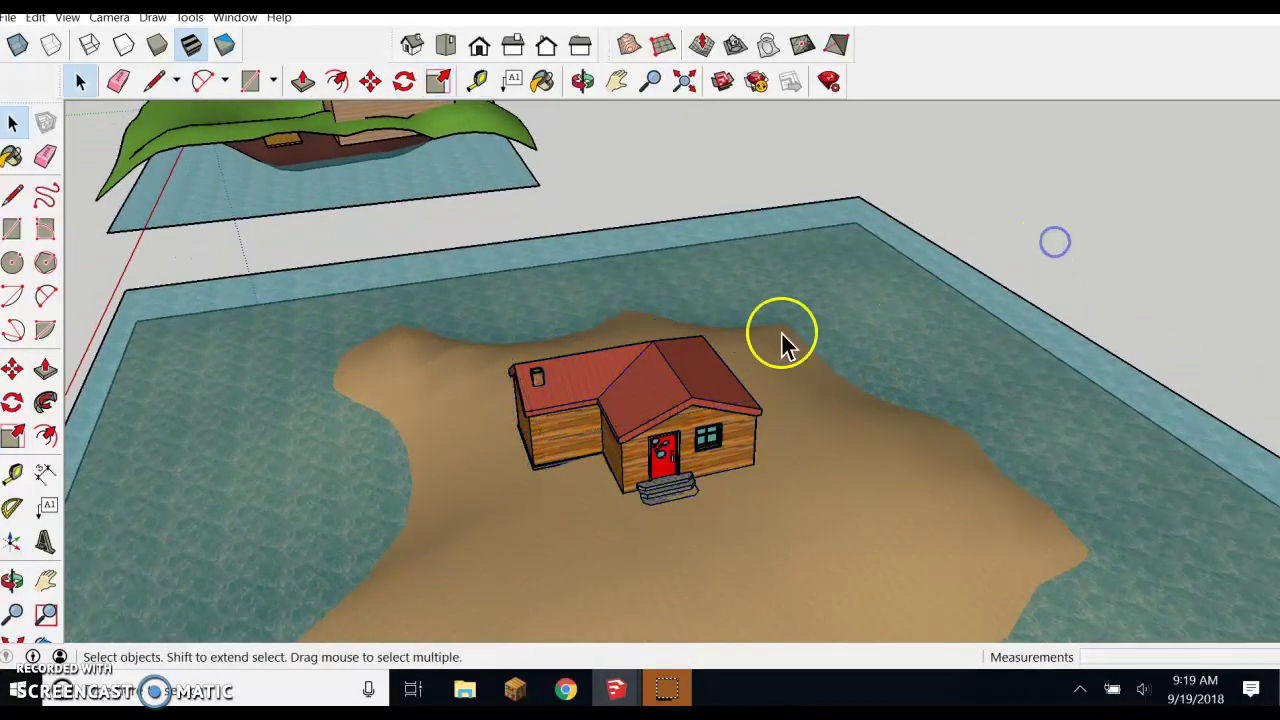
click(681, 390)
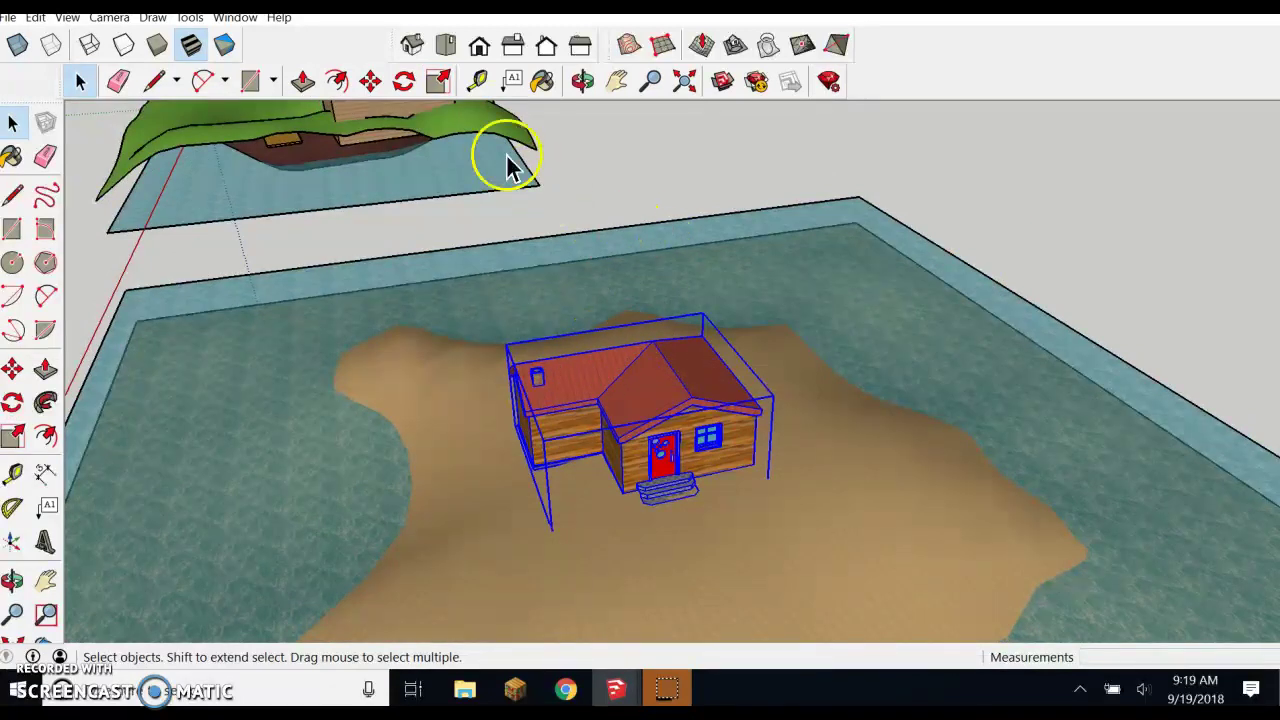
click(371, 82)
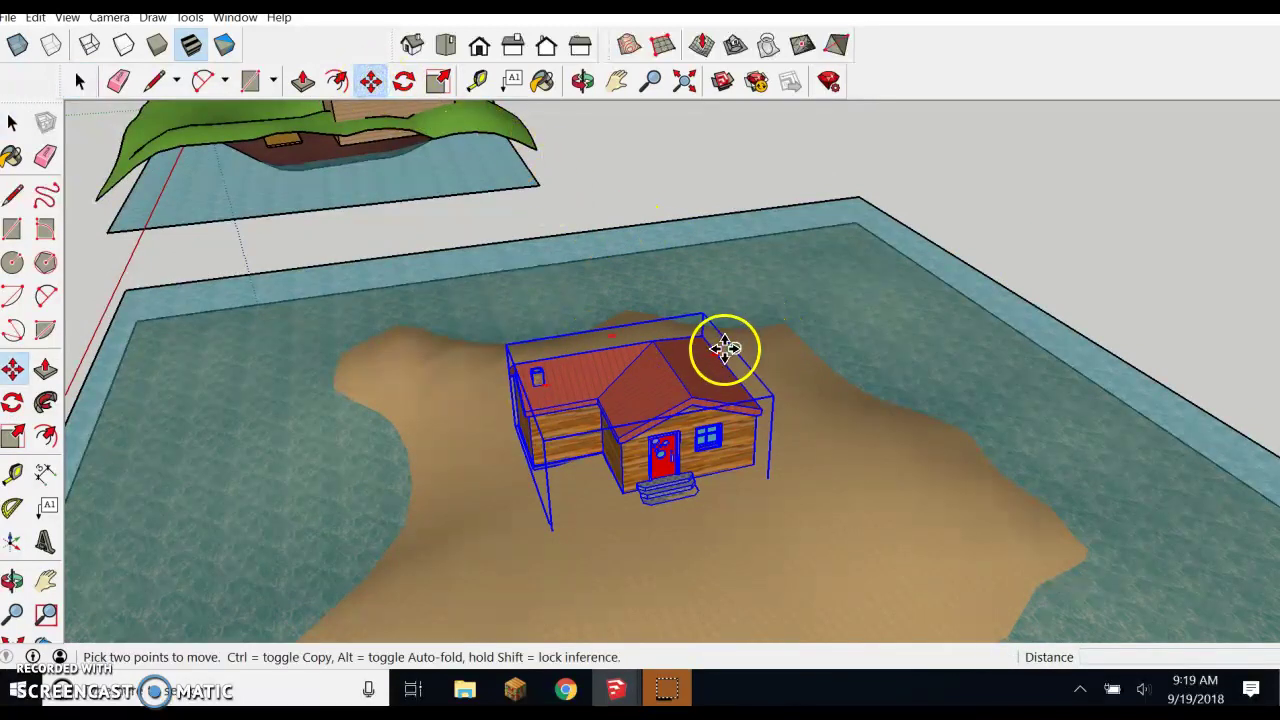
scroll(720, 363, up, 3)
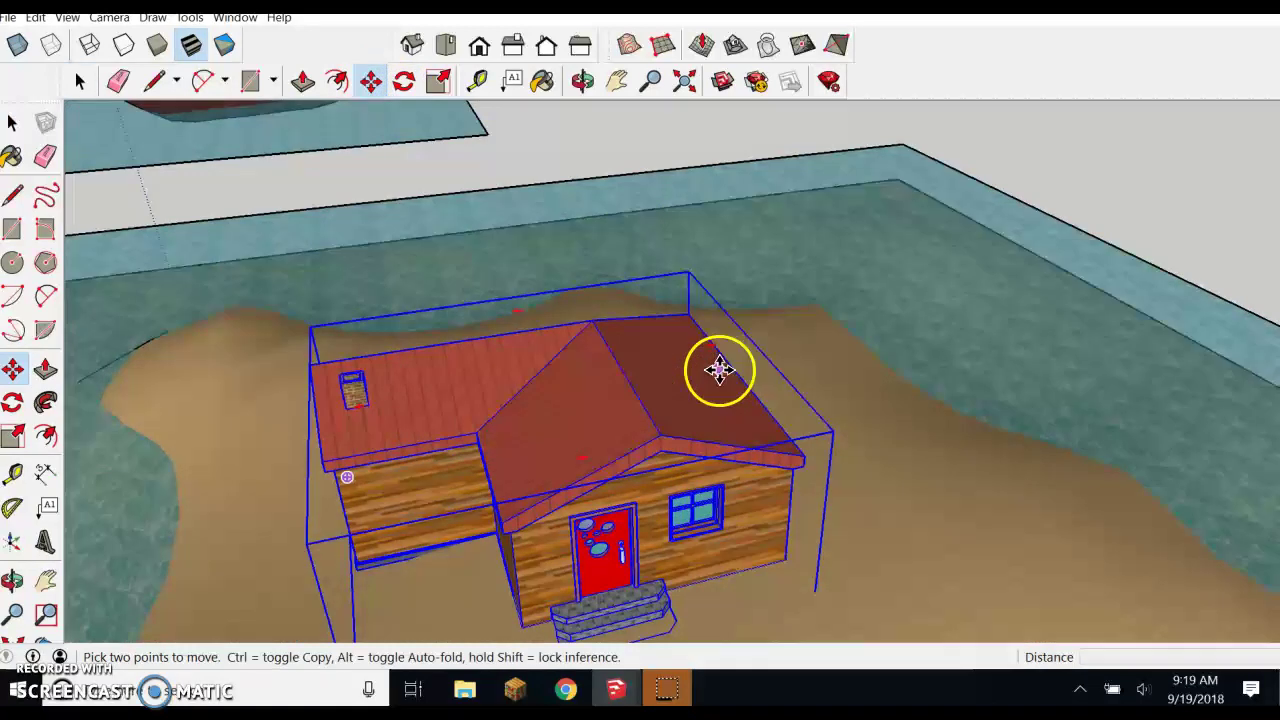
middle_drag(720, 366, 686, 446)
scroll(686, 446, down, 5)
scroll(690, 462, down, 2)
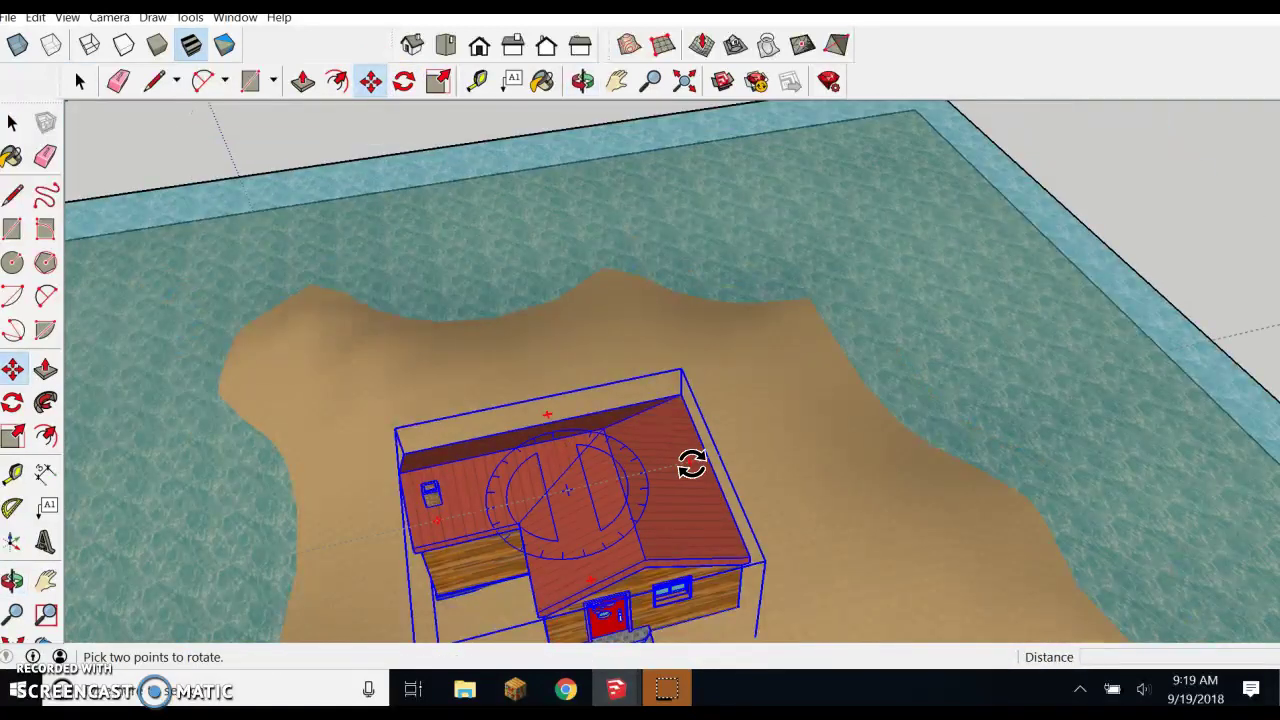
scroll(693, 440, down, 2)
Rotate the house on the sand so it faces the dock, then deselect it
click(692, 455)
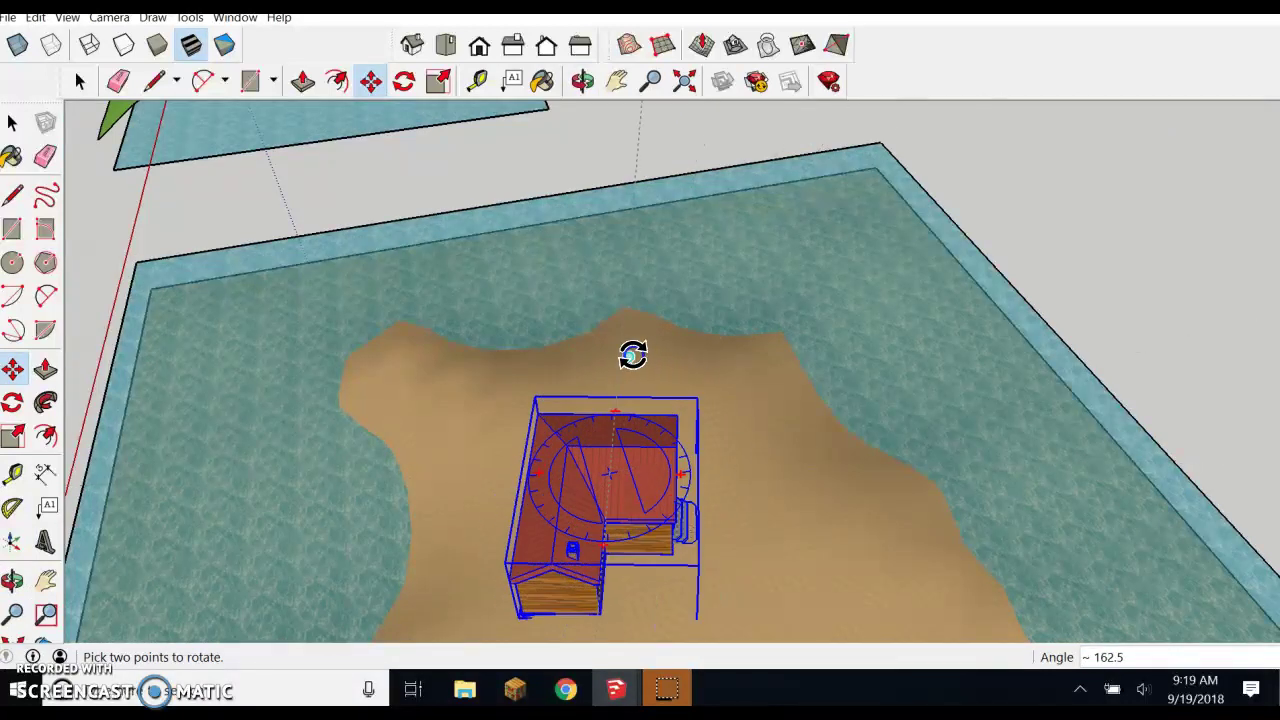
click(722, 538)
scroll(814, 223, down, 3)
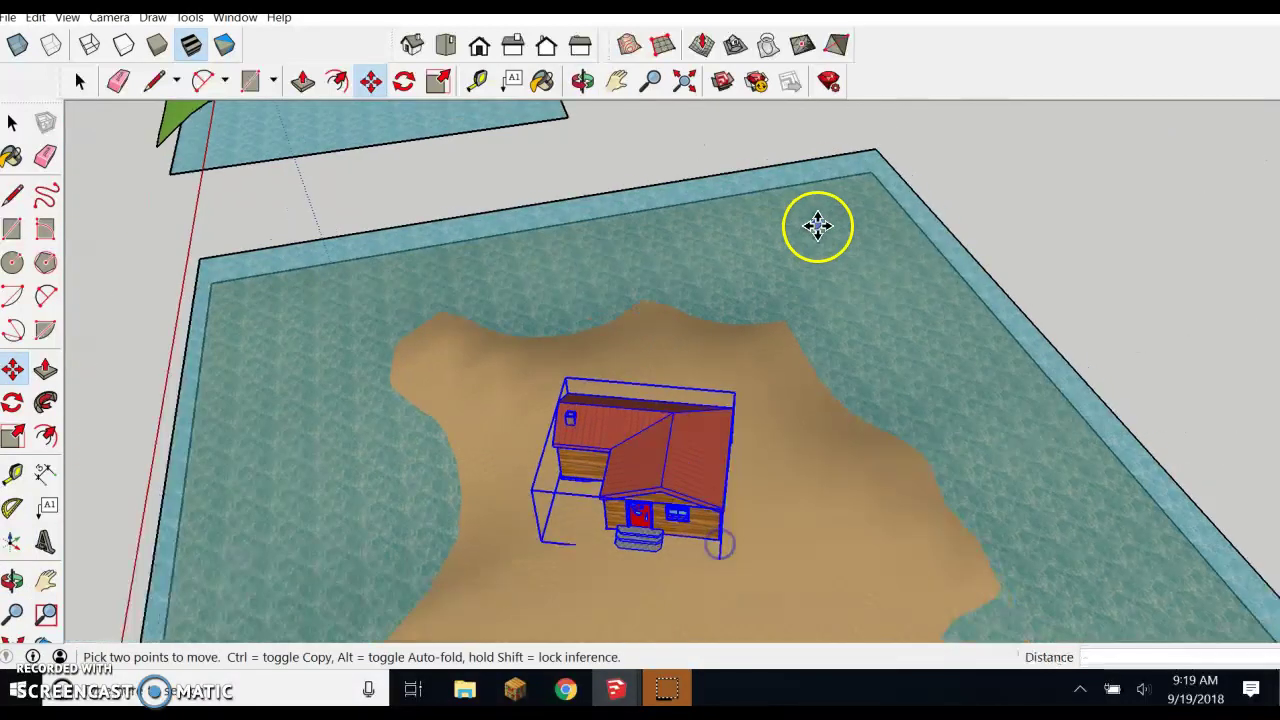
scroll(752, 403, up, 3)
key(space)
click(1163, 223)
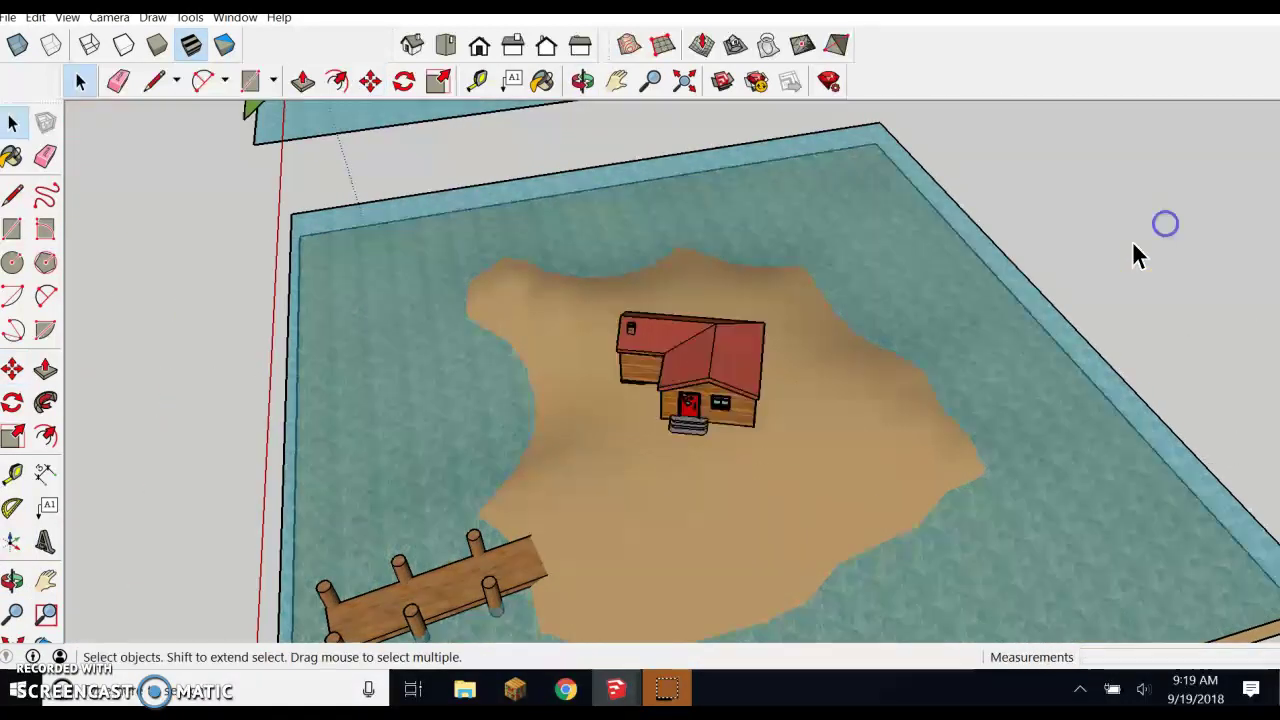
middle_drag(1131, 251, 957, 363)
Move the solar panel from in front of the island onto the island's sand
scroll(866, 337, down, 1)
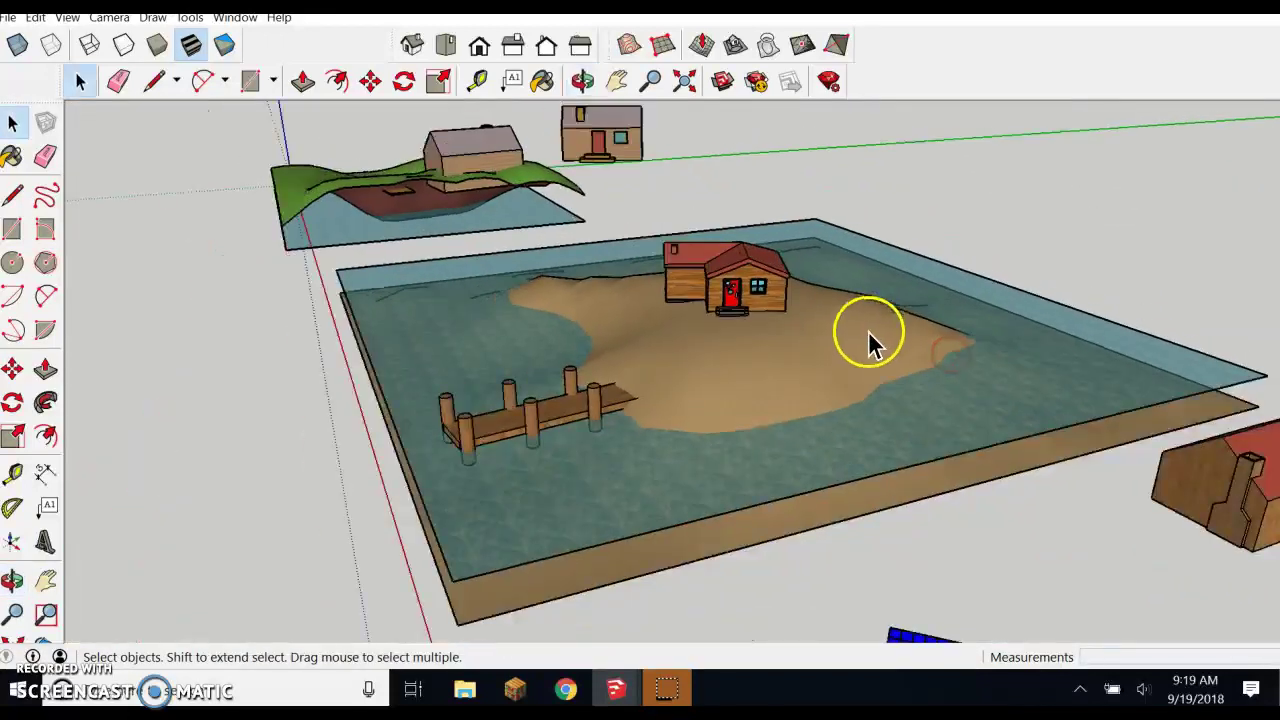
middle_drag(866, 337, 682, 278)
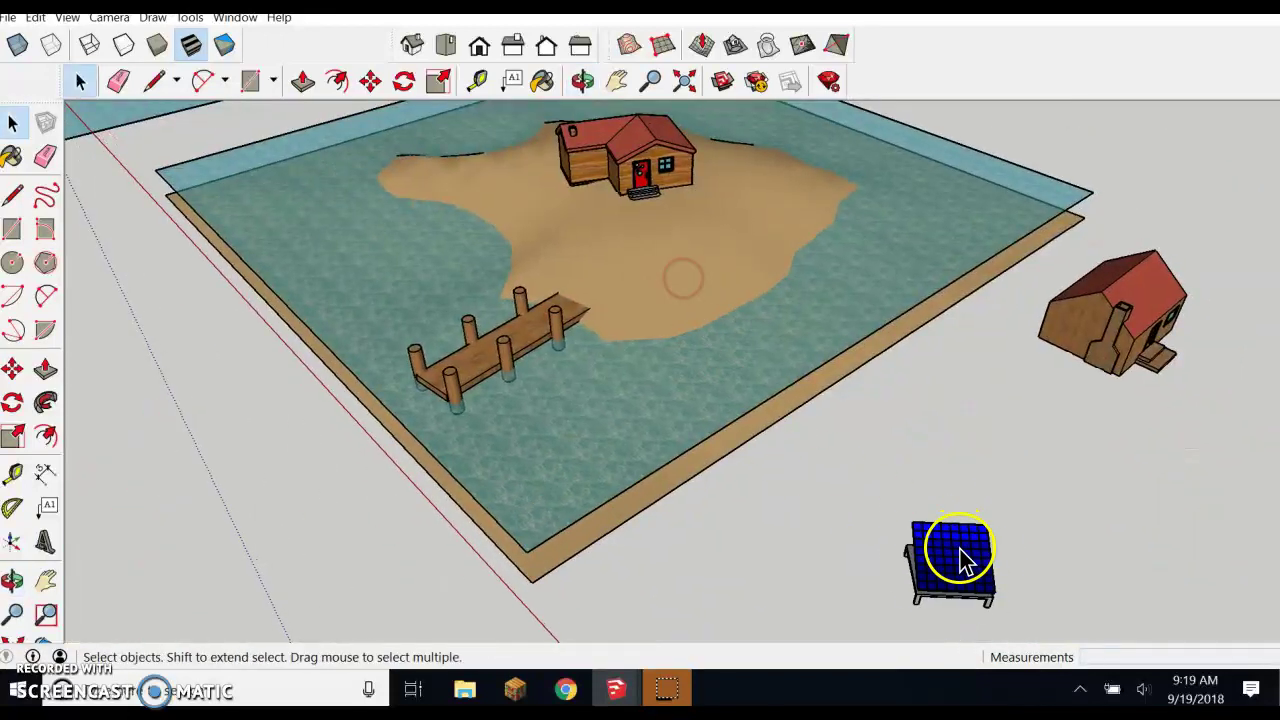
click(960, 558)
key(m)
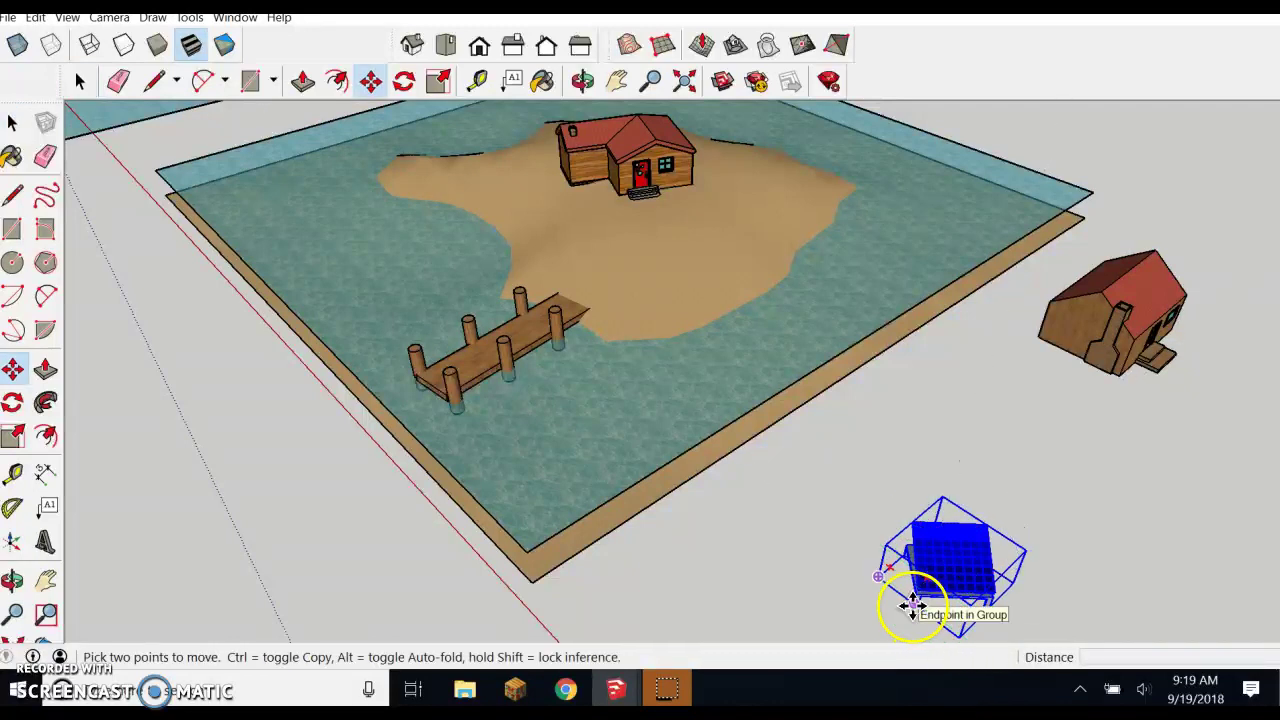
drag(912, 605, 762, 188)
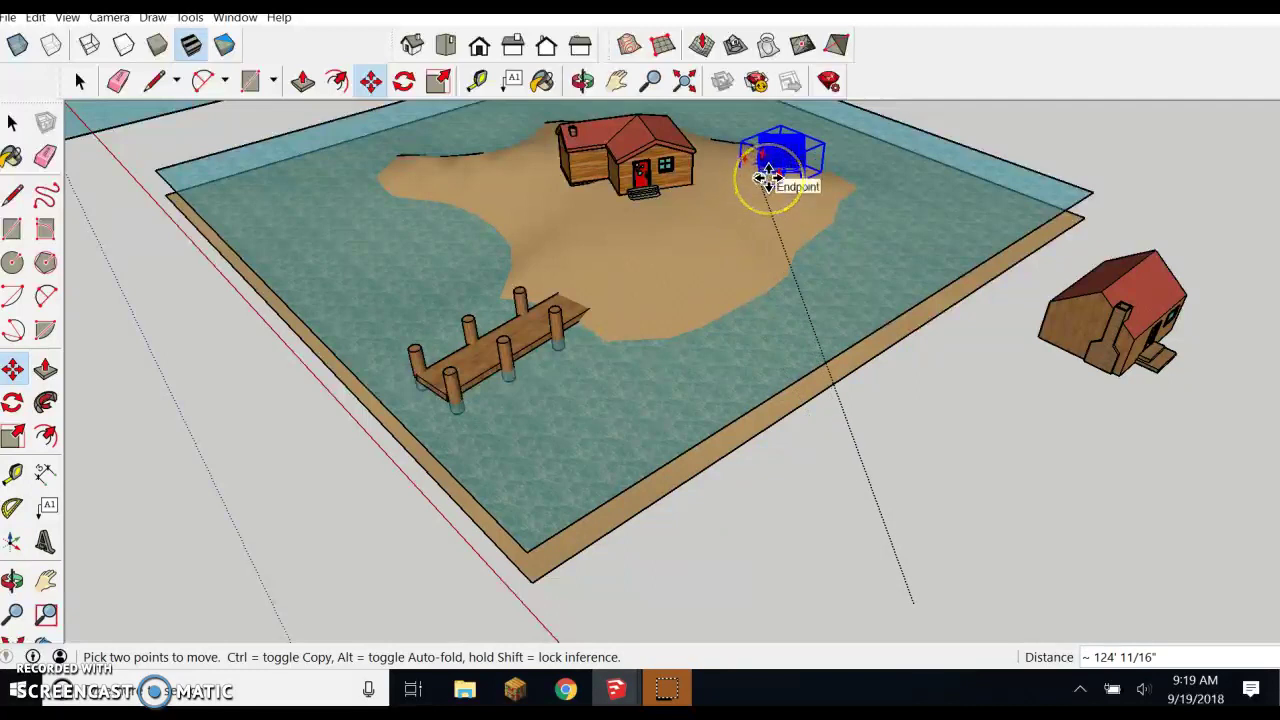
click(766, 180)
key(q)
scroll(766, 155, up, 3)
middle_drag(766, 155, 480, 229)
scroll(800, 243, up, 3)
middle_drag(814, 257, 817, 371)
scroll(780, 277, down, 3)
scroll(751, 166, up, 3)
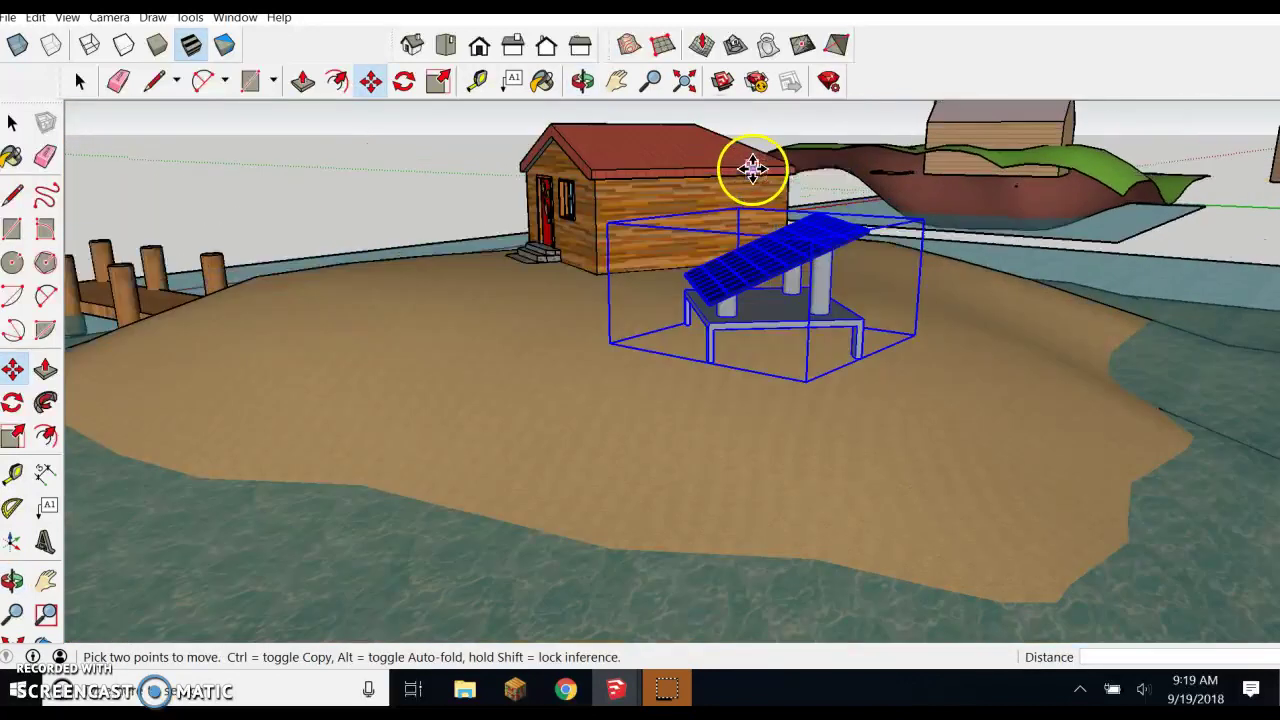
Reposition the solar panel beside the advanced house
click(371, 81)
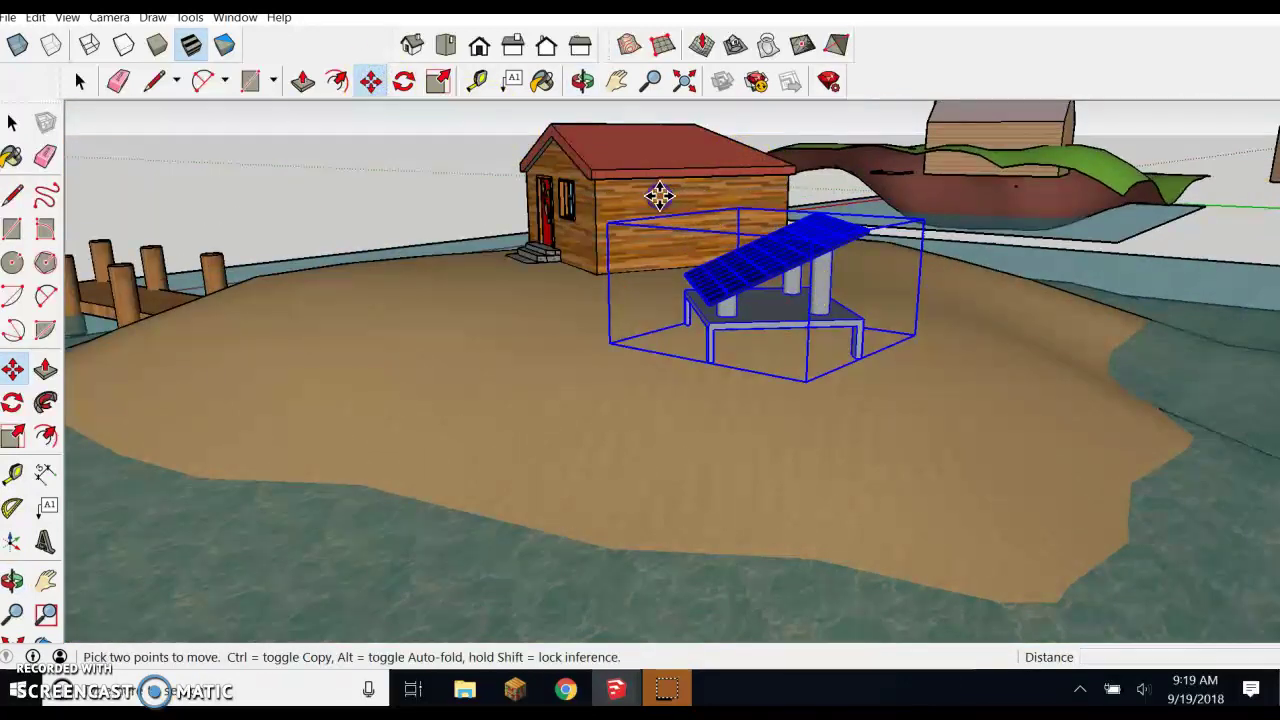
click(659, 196)
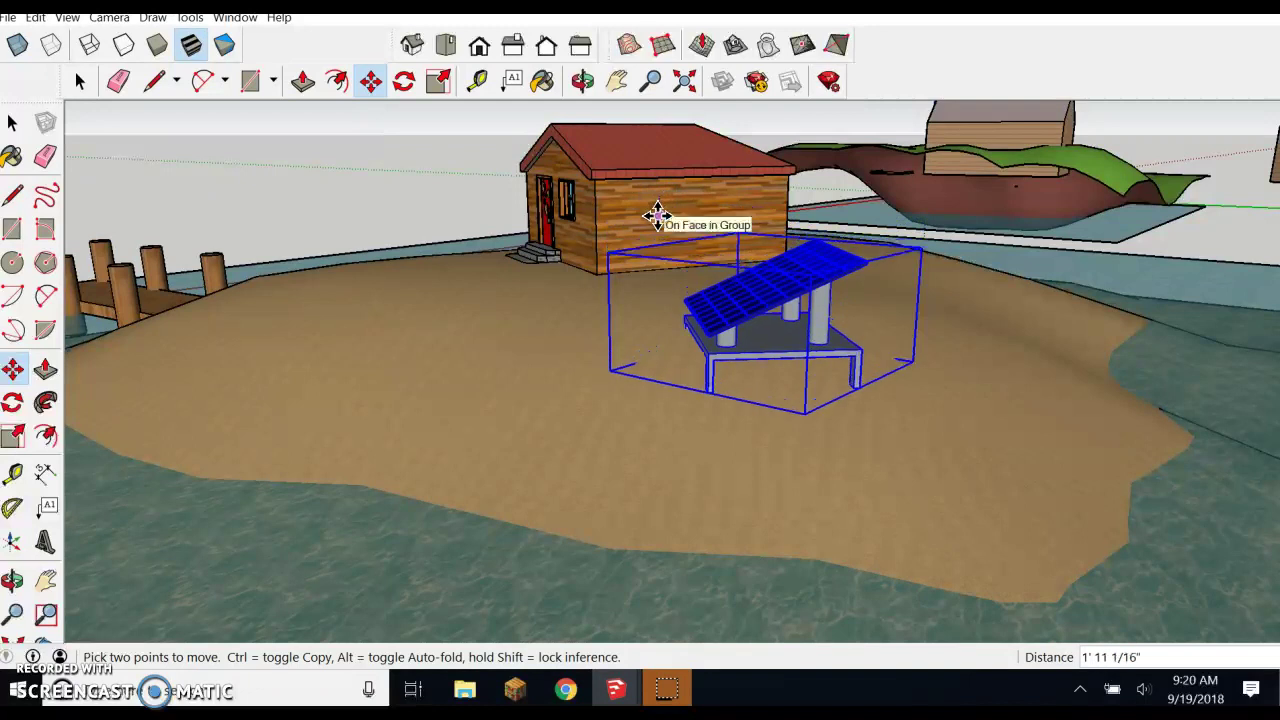
middle_drag(657, 220, 1083, 445)
click(1031, 370)
middle_drag(984, 372, 823, 411)
Deselect the panel and frame the whole island with house, panel and dock in view
key(space)
click(1164, 134)
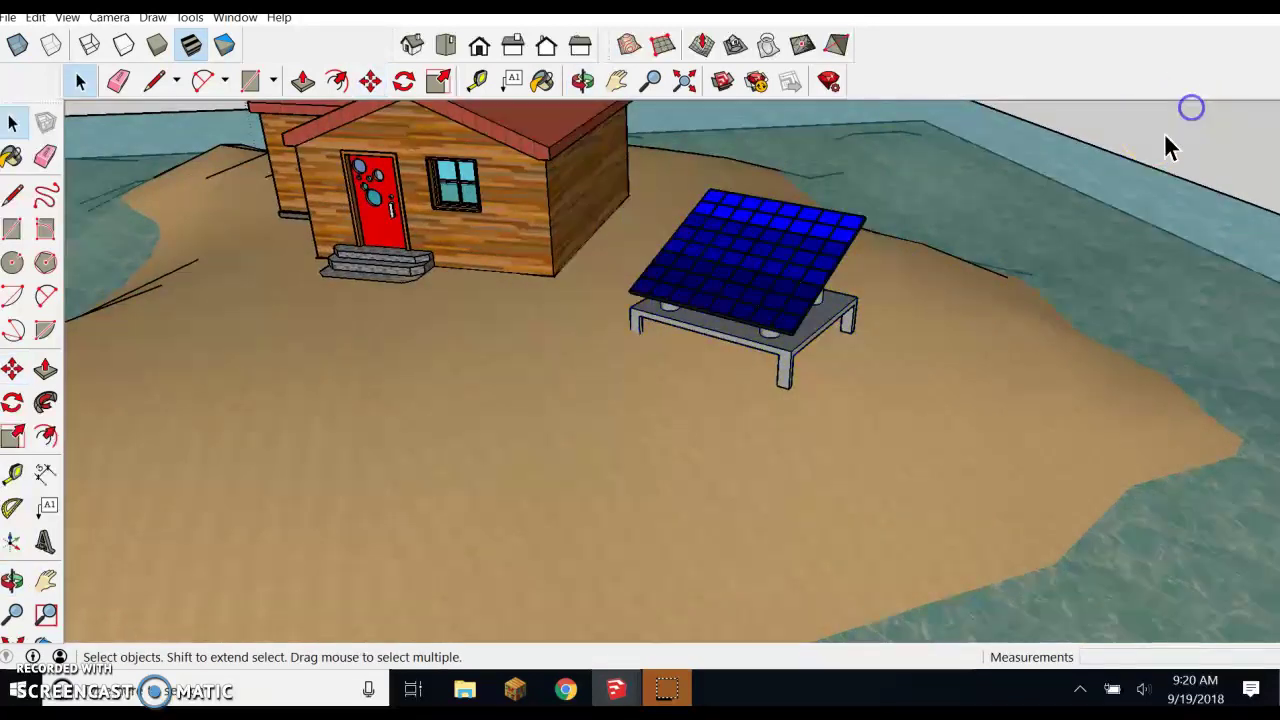
scroll(690, 345, down, 4)
middle_drag(677, 343, 708, 289)
scroll(952, 415, down, 2)
scroll(851, 463, down, 1)
scroll(905, 362, down, 2)
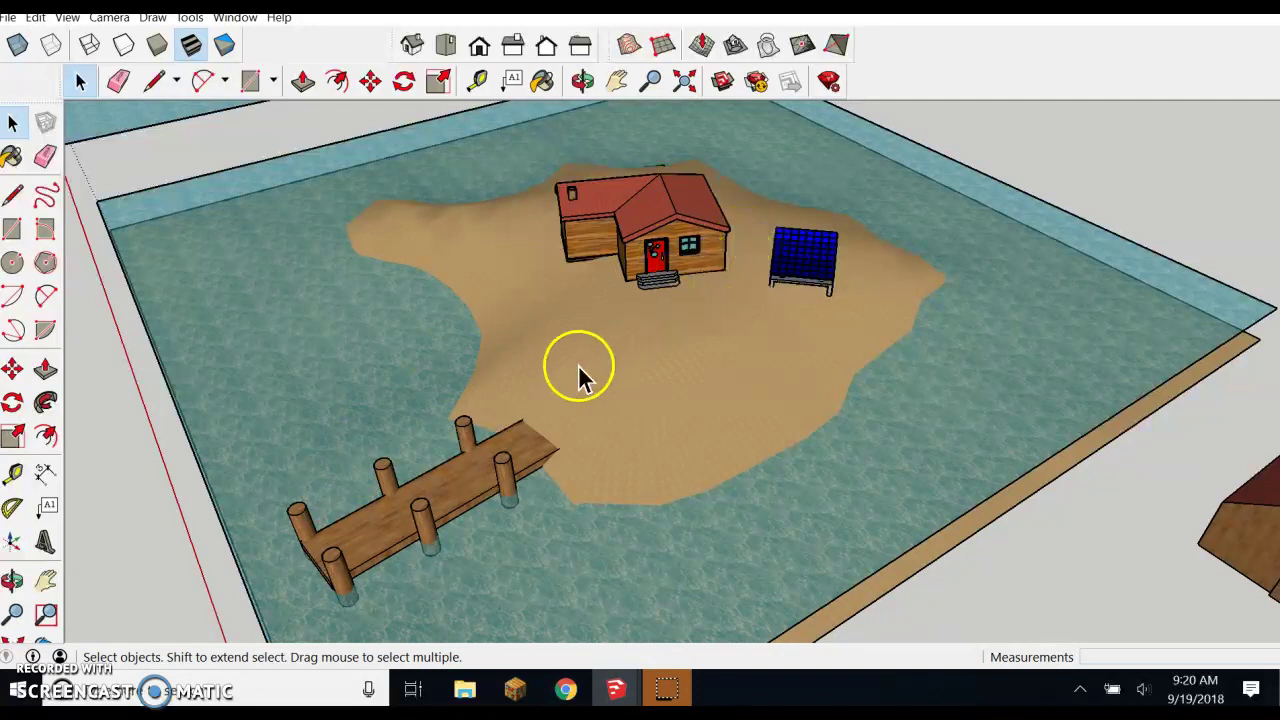
Launch Snipping Tool by searching 'snipp' in Windows search
click(305, 700)
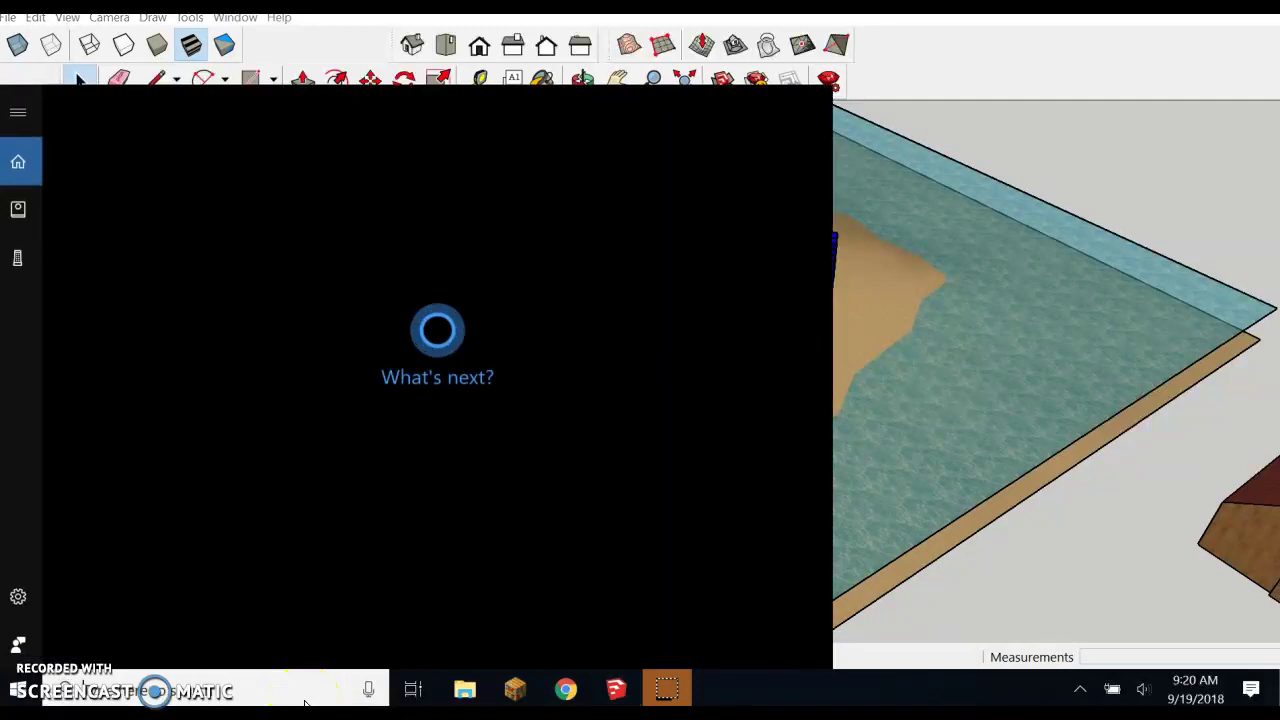
text(snipp)
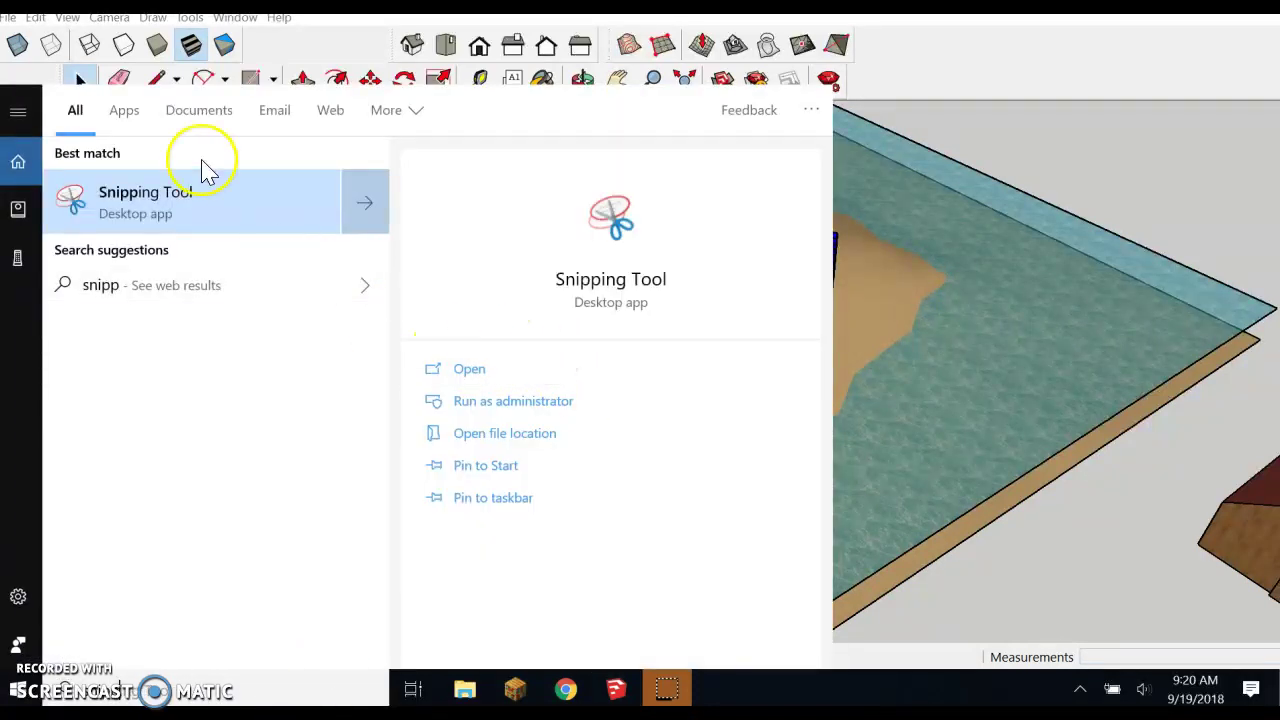
click(208, 192)
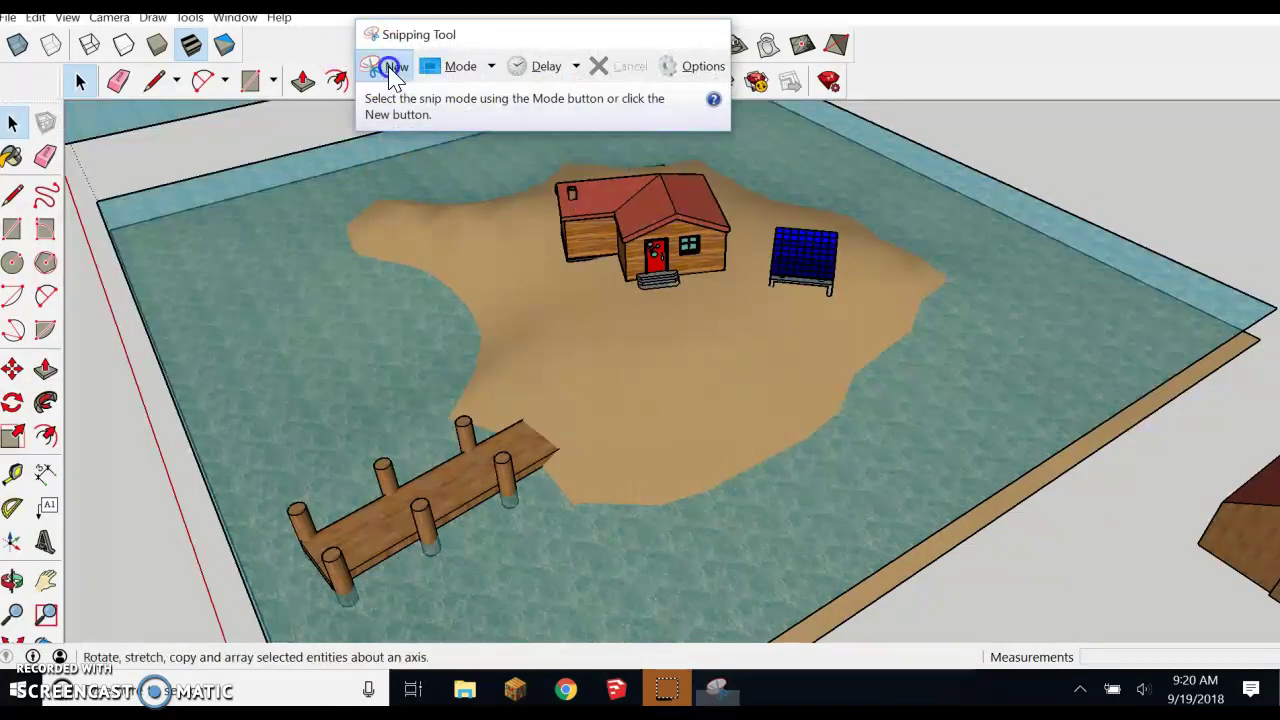
Snip a rectangle framing the island with the house, solar panel and dock
click(385, 66)
drag(218, 106, 1023, 617)
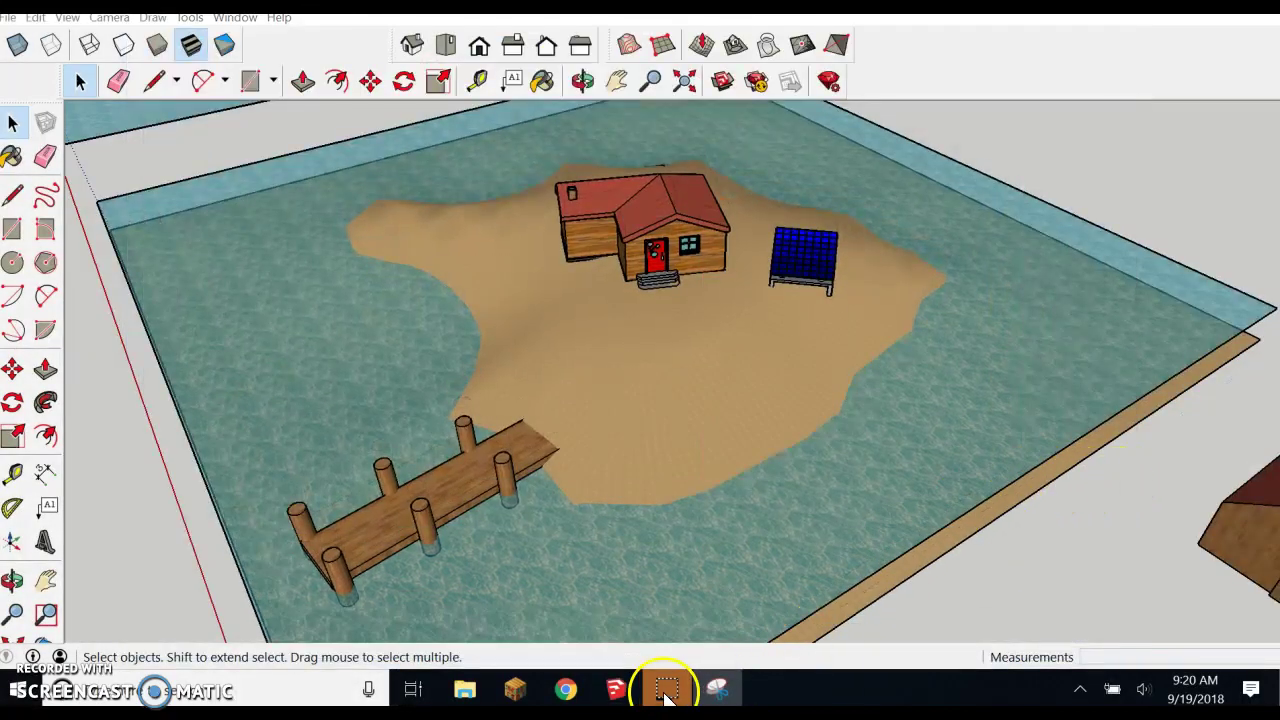